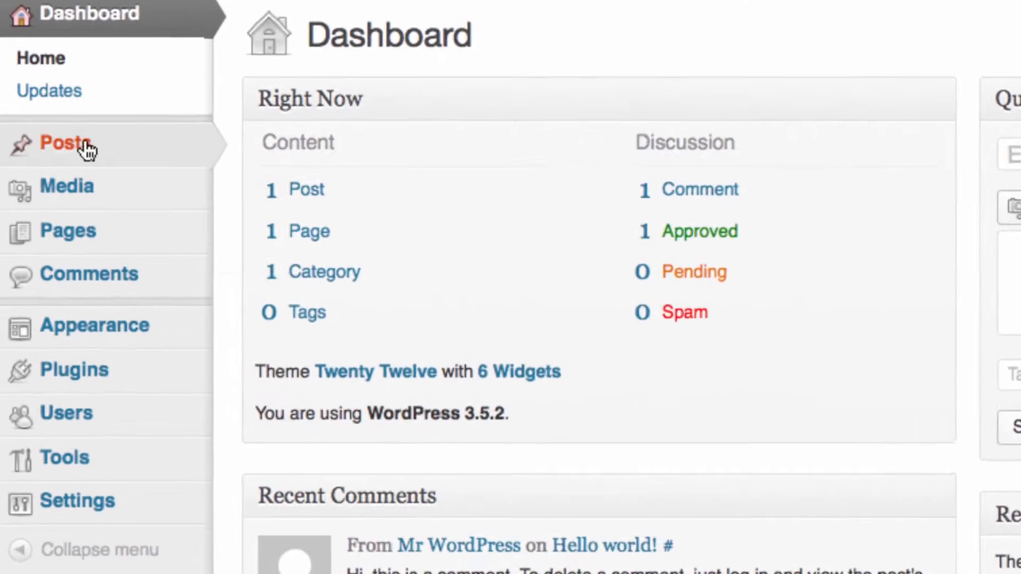
- From the Dashboard, bring up the + New menu's options for a new post, media or page
mouse_move(126, 150)
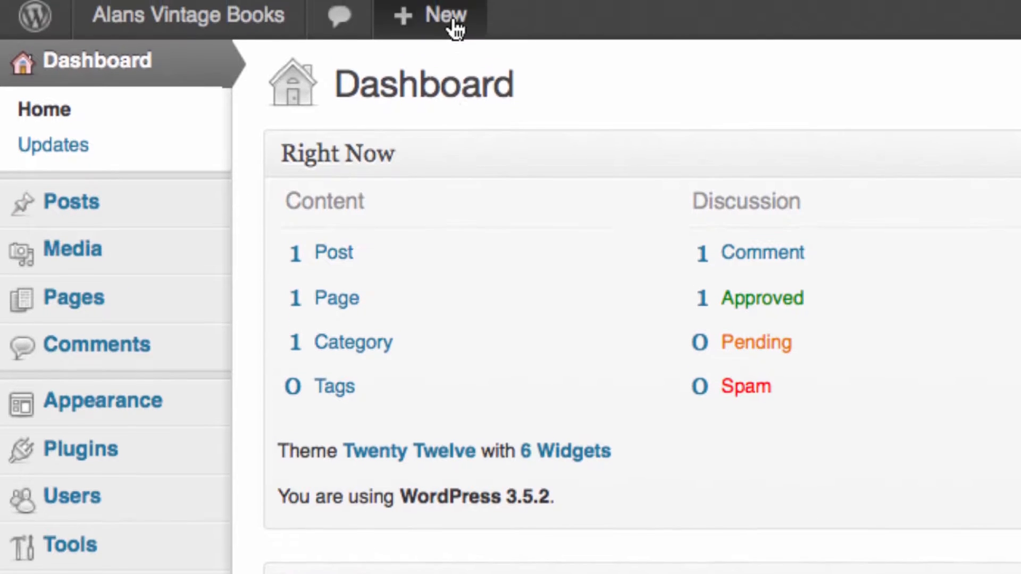
mouse_move(455, 30)
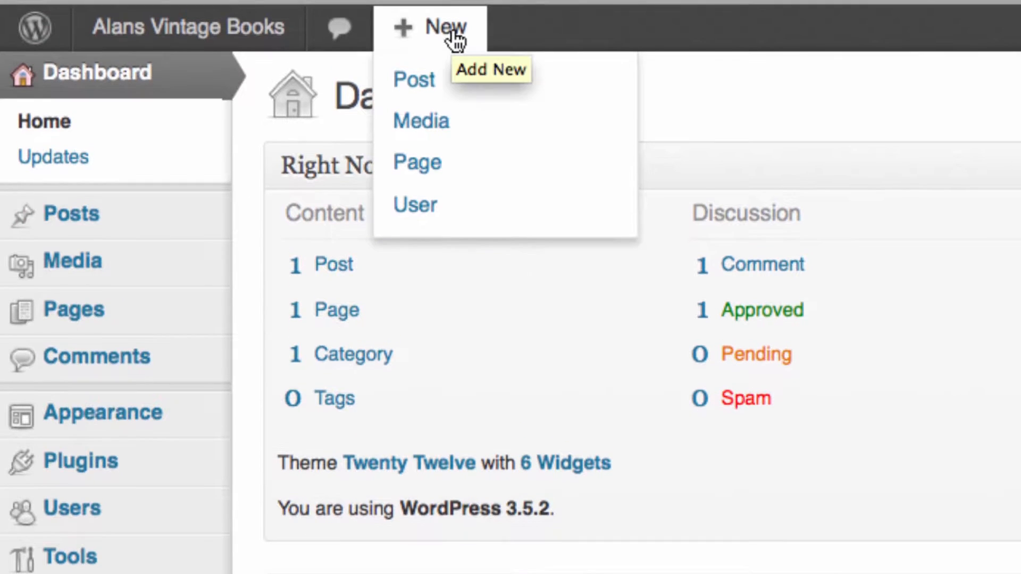
- Create a new post titled 'Our First Blog Post' and paste Lorem ipsum paragraphs into its body
left_click(450, 85)
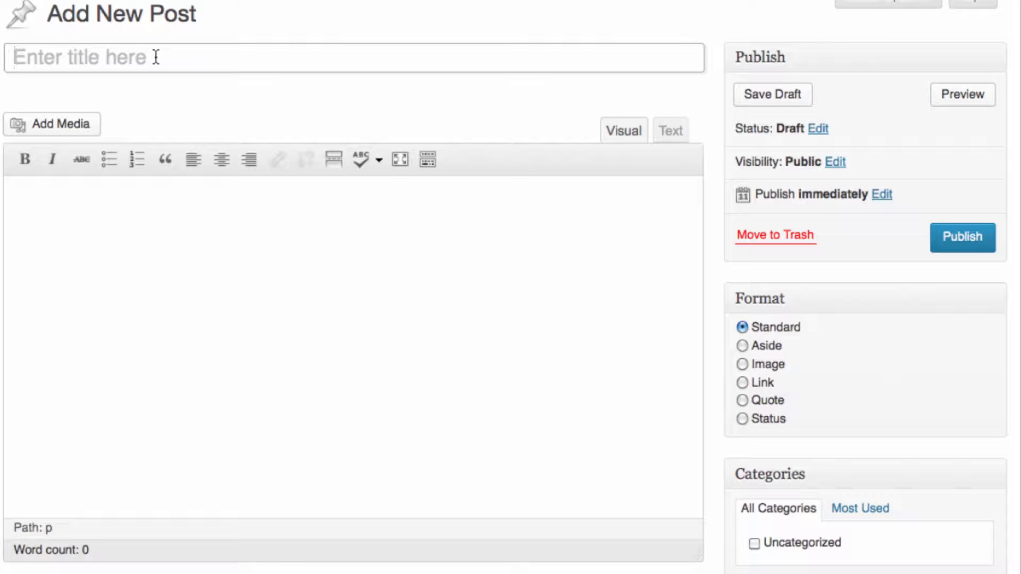
left_click_drag(21, 59, 189, 62)
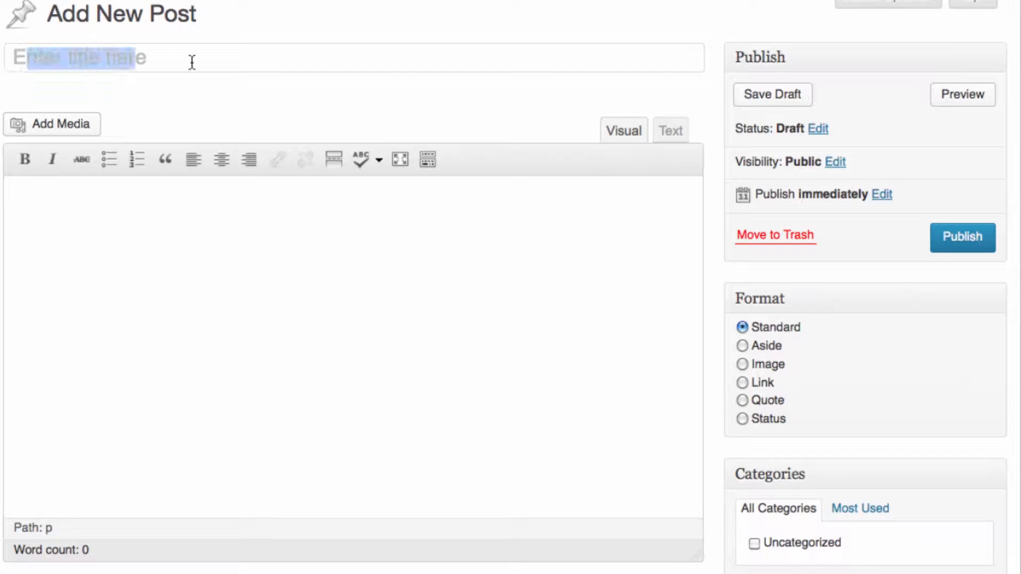
type("Our First Blog Post")
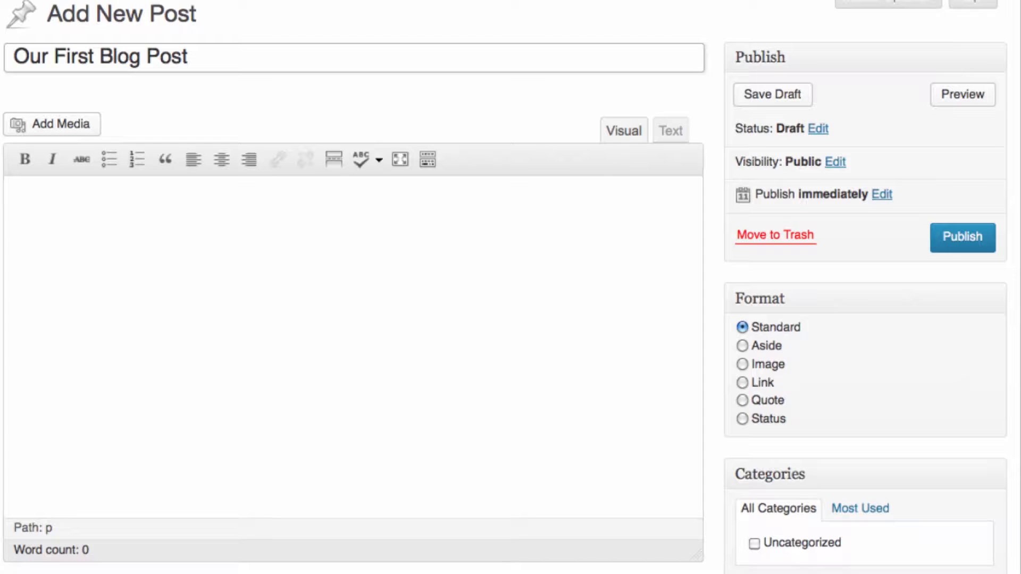
key("Tab")
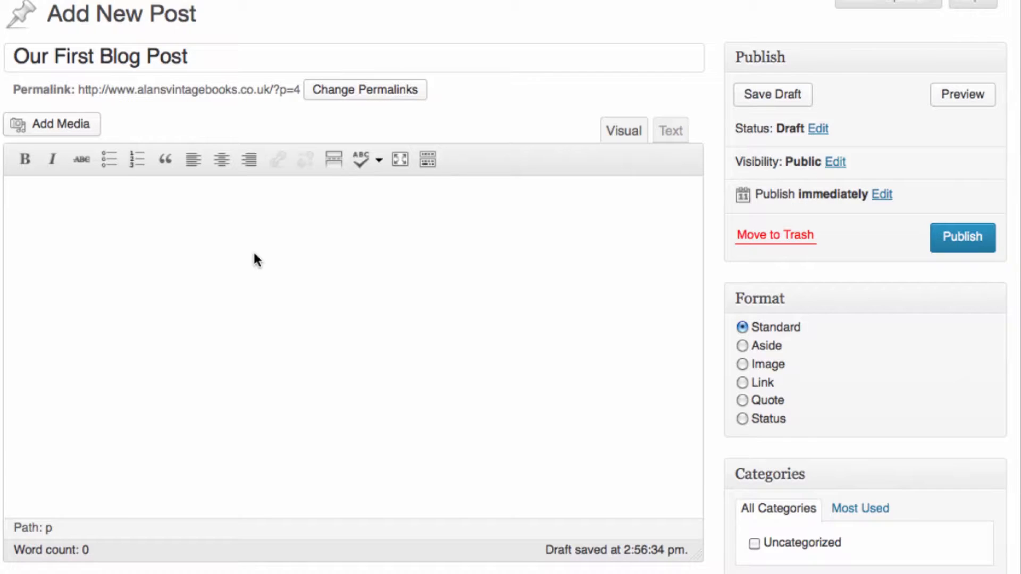
key("super+v")
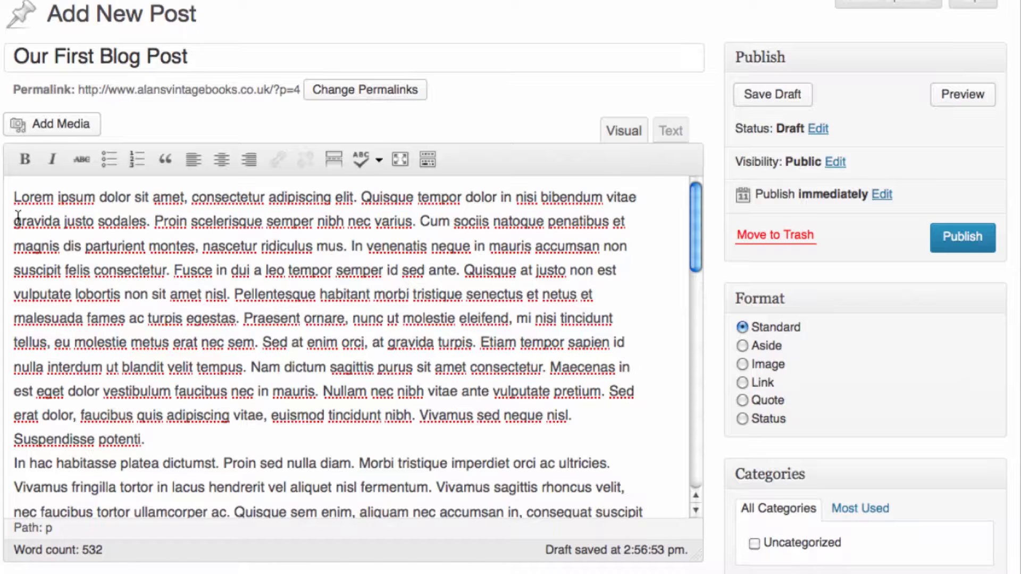
- Upload the old leather-bound books photo (400 × 600 JPG) to the media library via Add Media
left_click(31, 127)
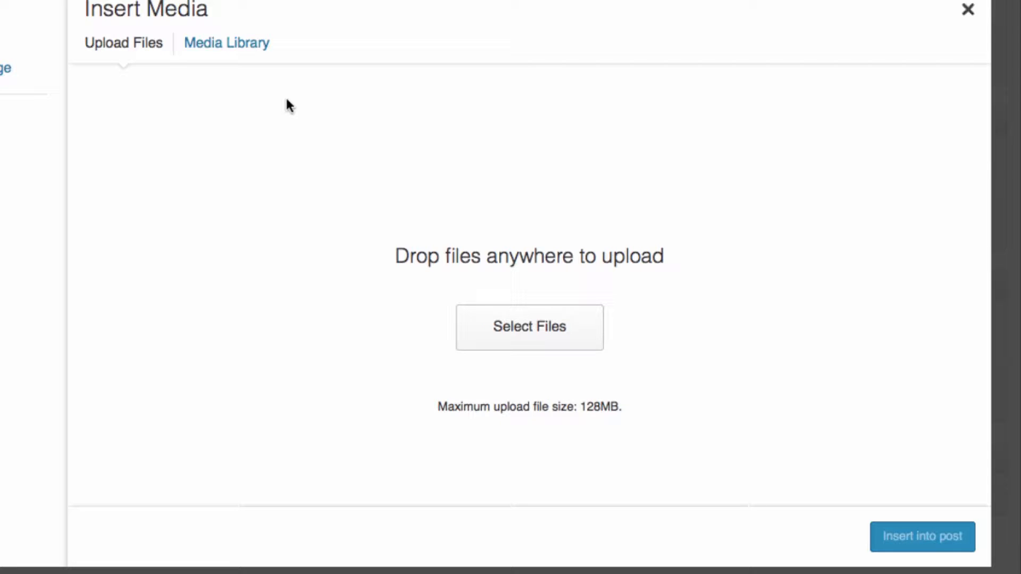
left_click(229, 50)
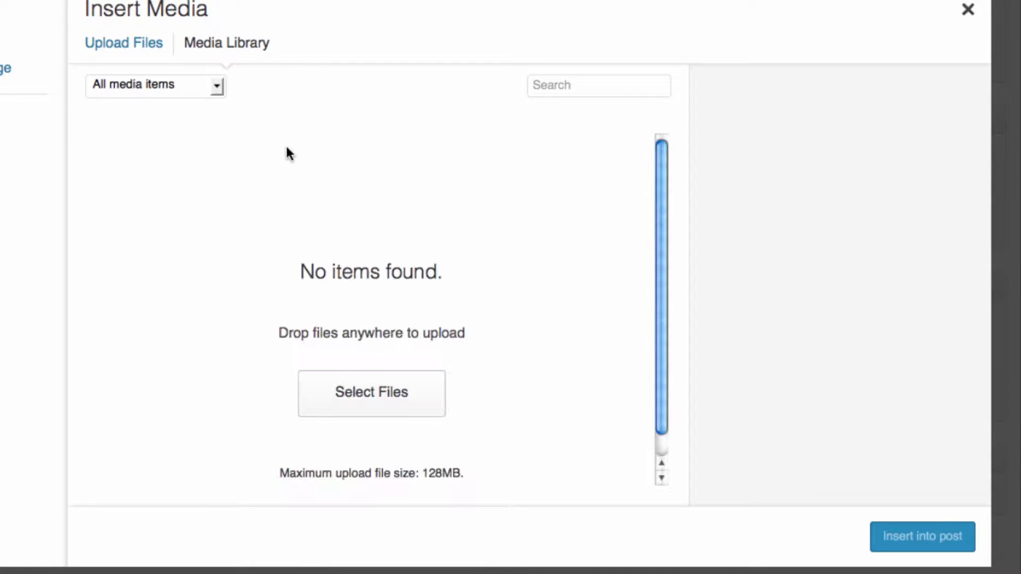
left_click(155, 54)
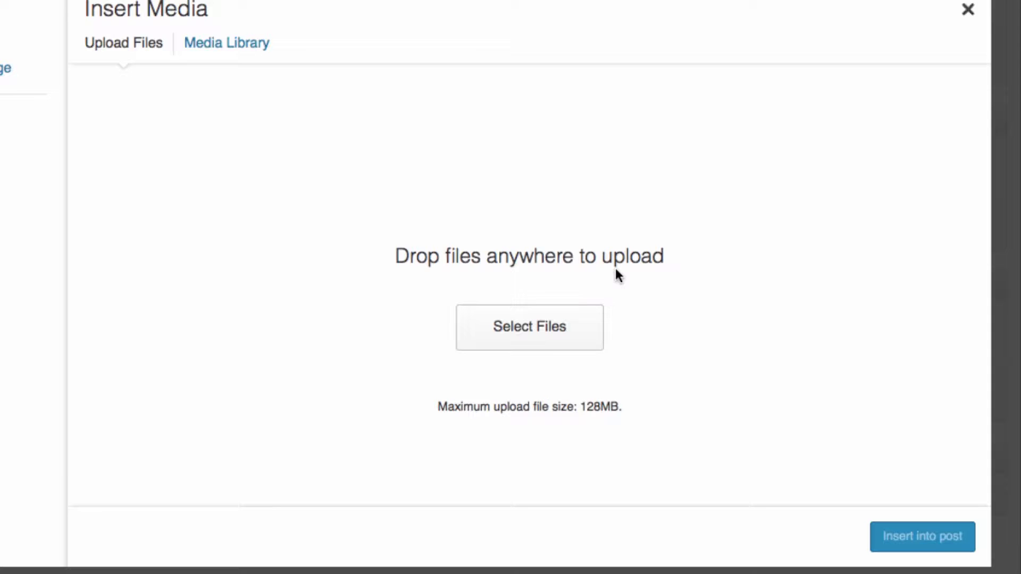
key("super+Tab")
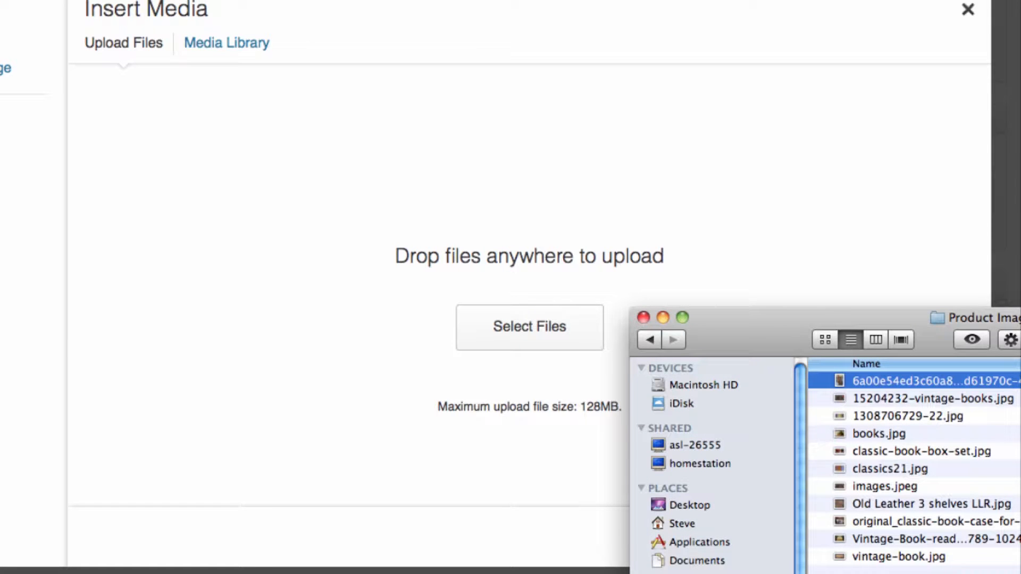
left_click_drag(892, 388, 472, 248)
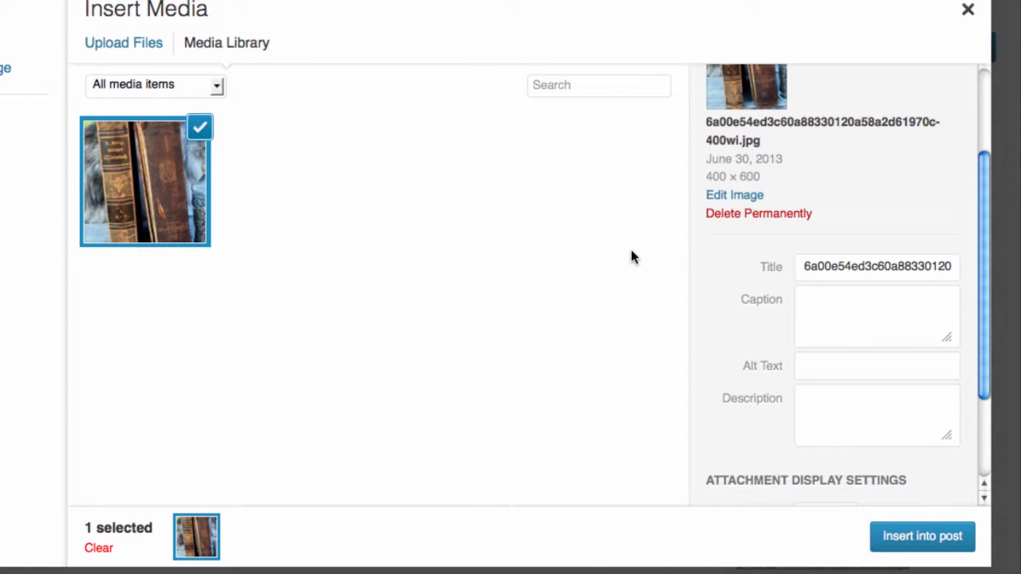
- Set both the Title and the Alt Text of the book image to 'Vintage Books'
left_click(984, 137)
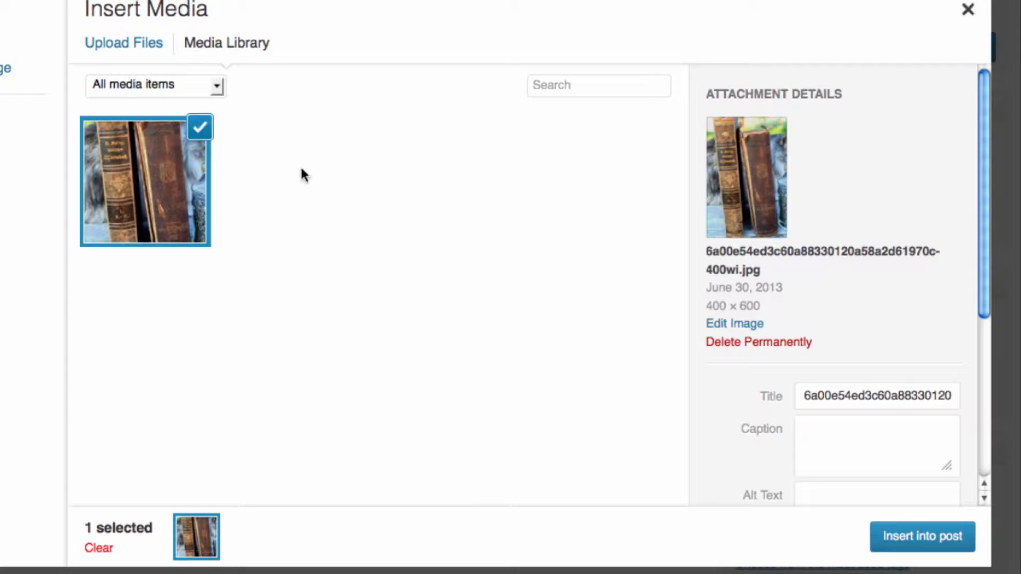
scroll(796, 151, "down", 5)
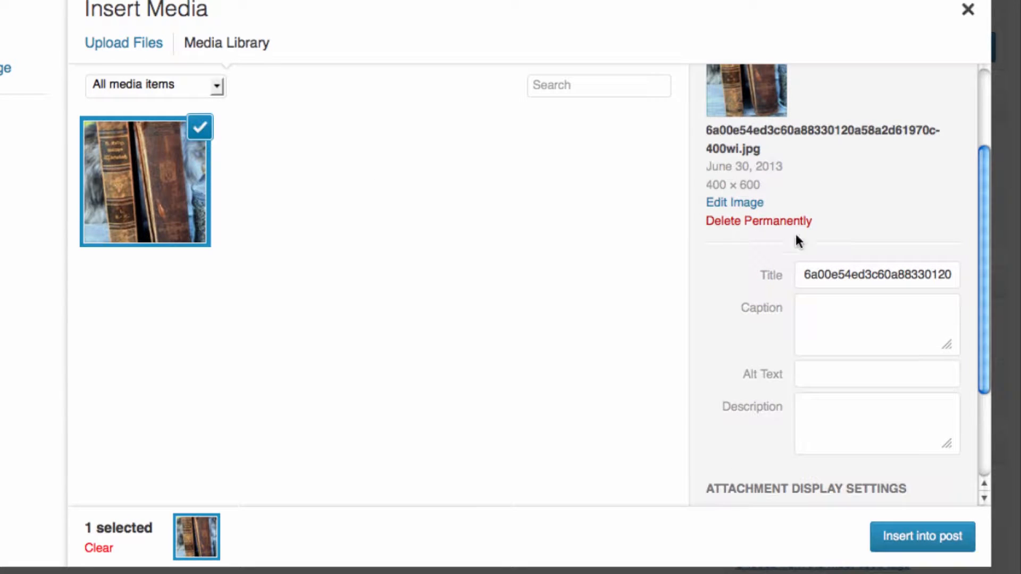
left_click(802, 271)
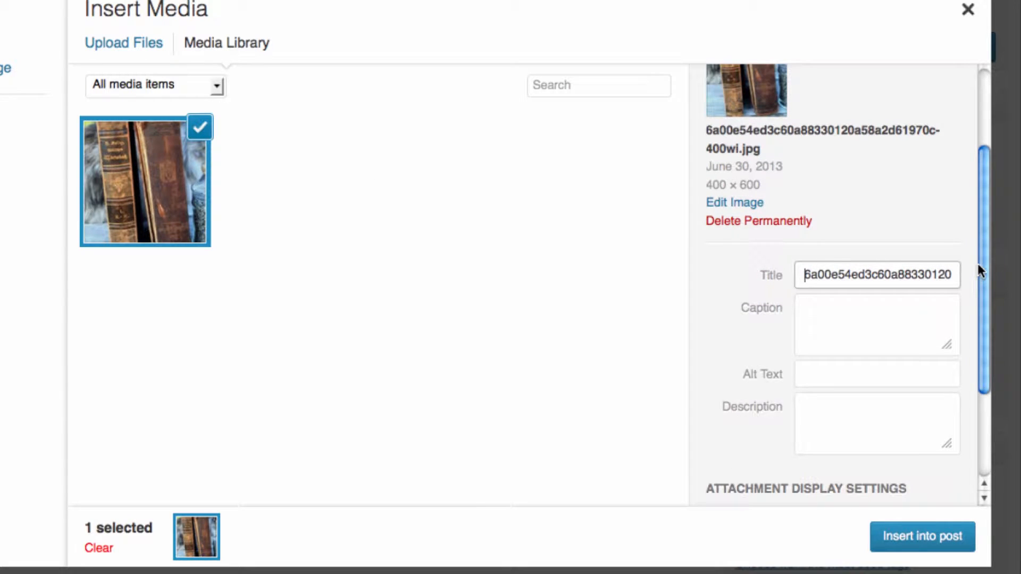
left_click_drag(804, 275, 963, 274)
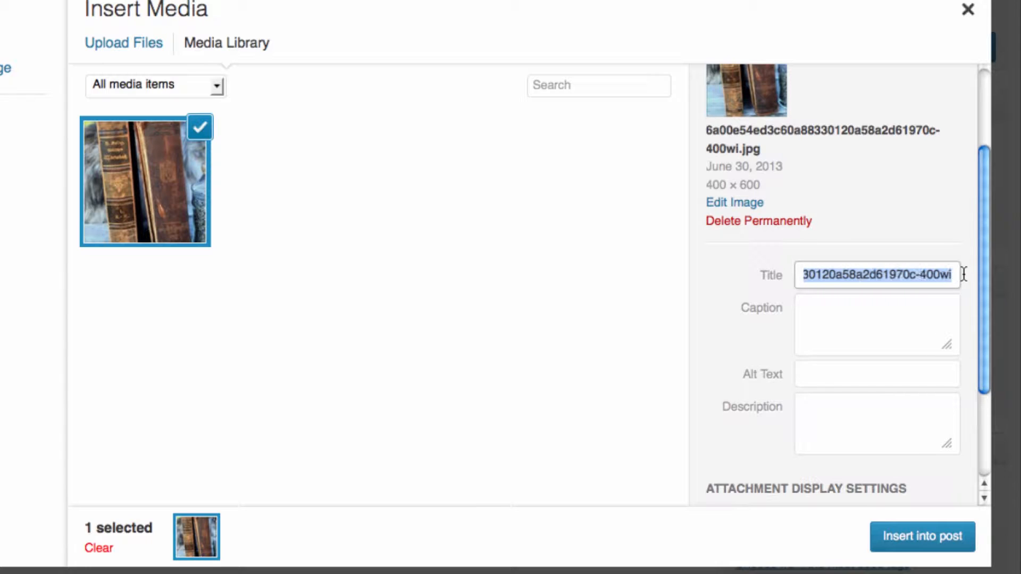
type("Vintage Books")
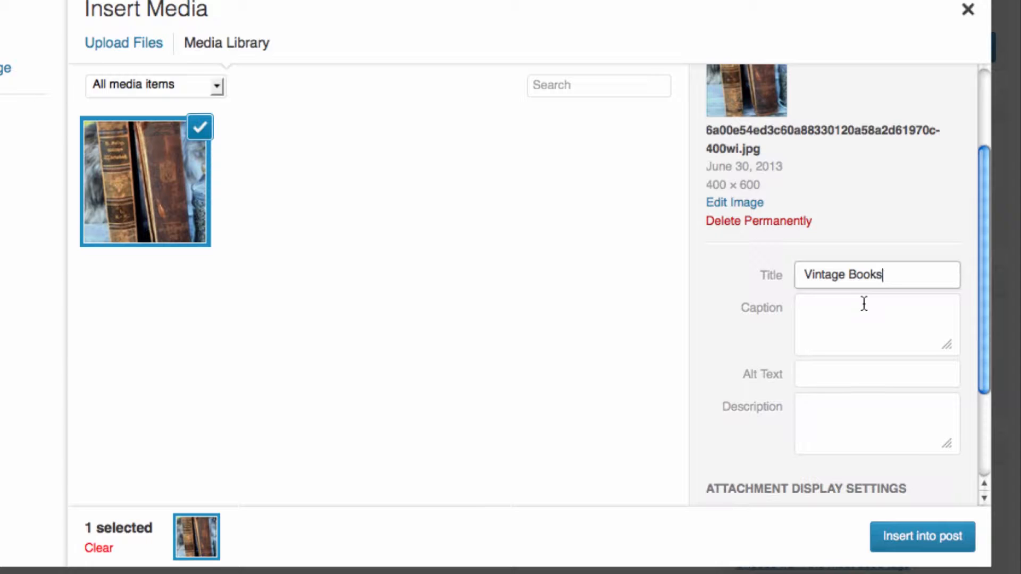
left_click(826, 374)
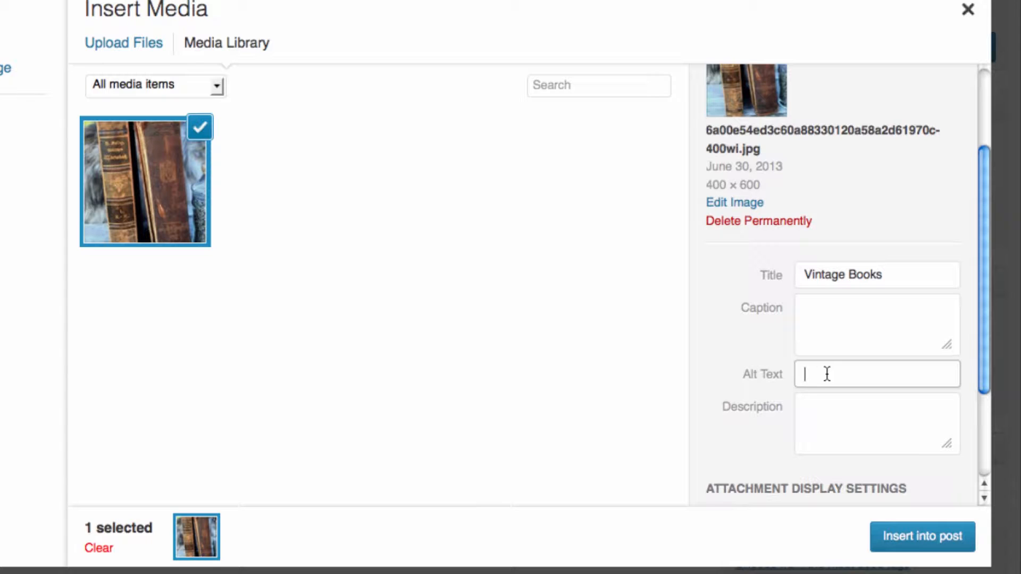
type("Vintage Books")
scroll(761, 346, "up", 3)
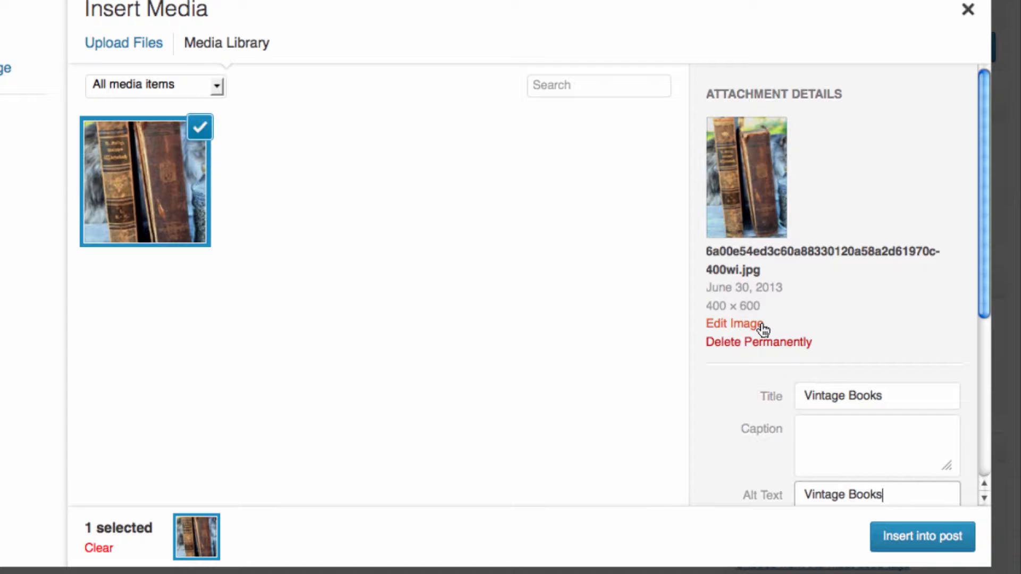
scroll(840, 301, "down", 5)
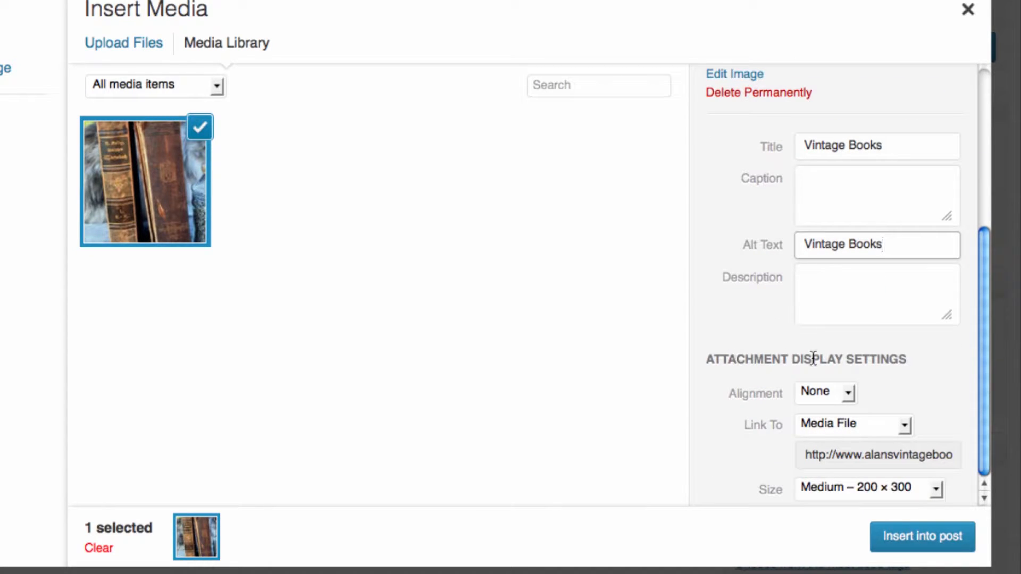
- Set the image display to Left alignment, Link To None, and Medium – 200 × 300 size
left_click(830, 393)
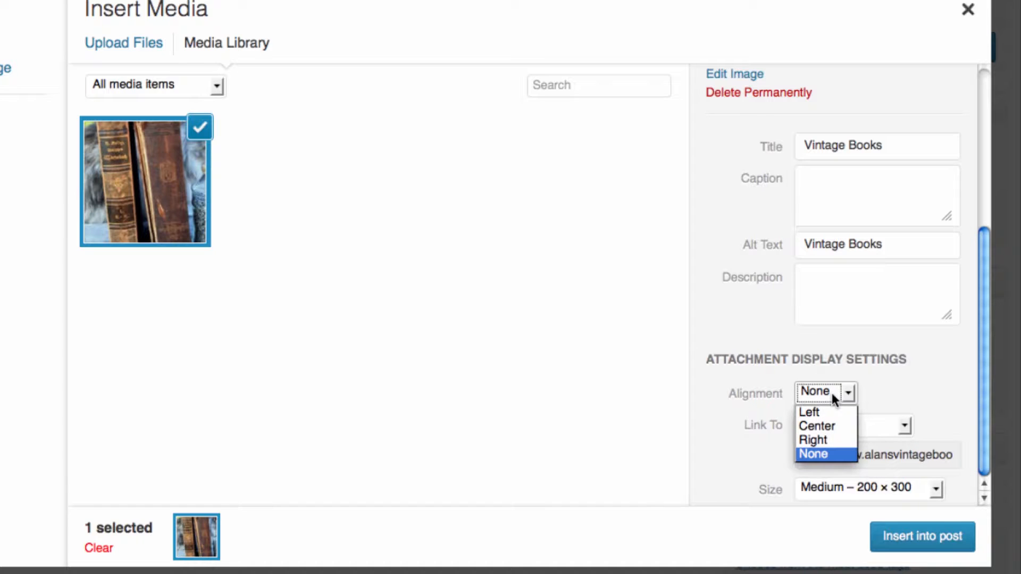
left_click(832, 414)
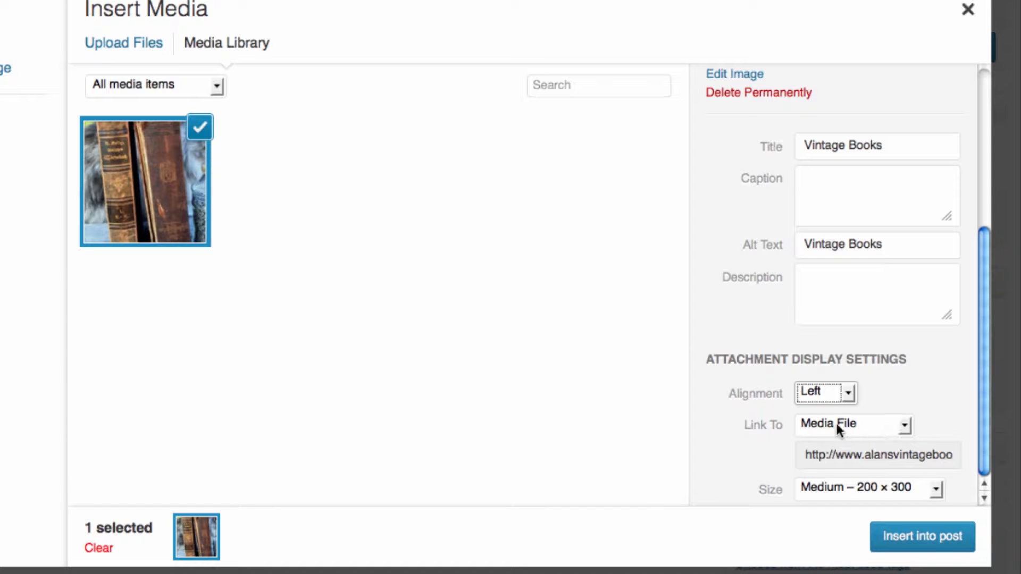
left_click(863, 427)
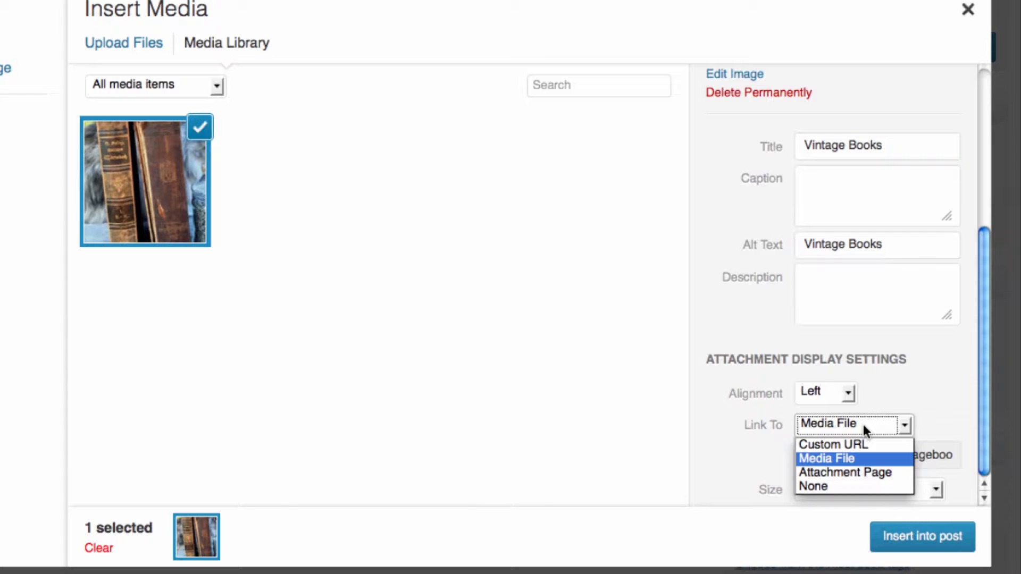
left_click(863, 484)
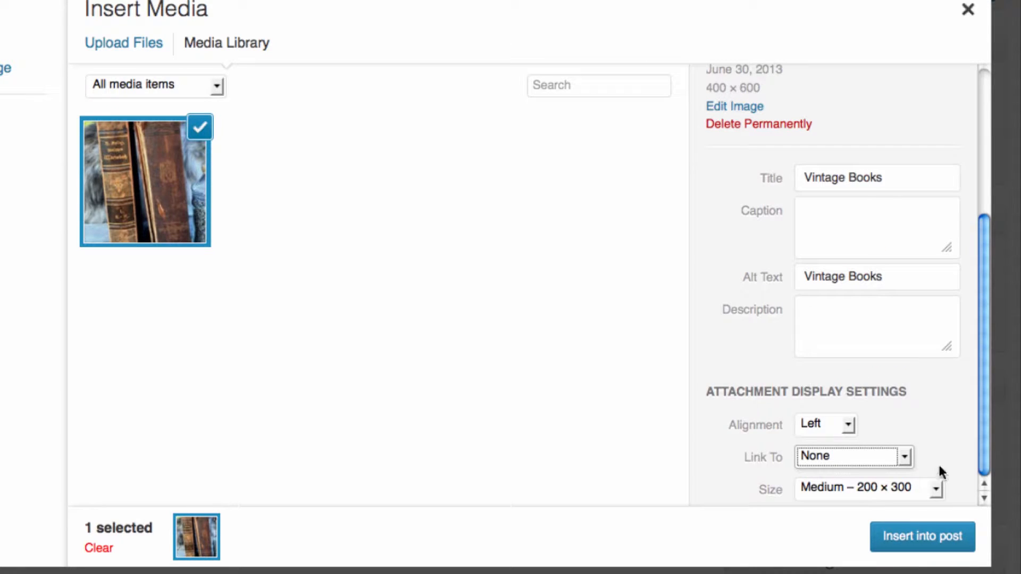
left_click(935, 485)
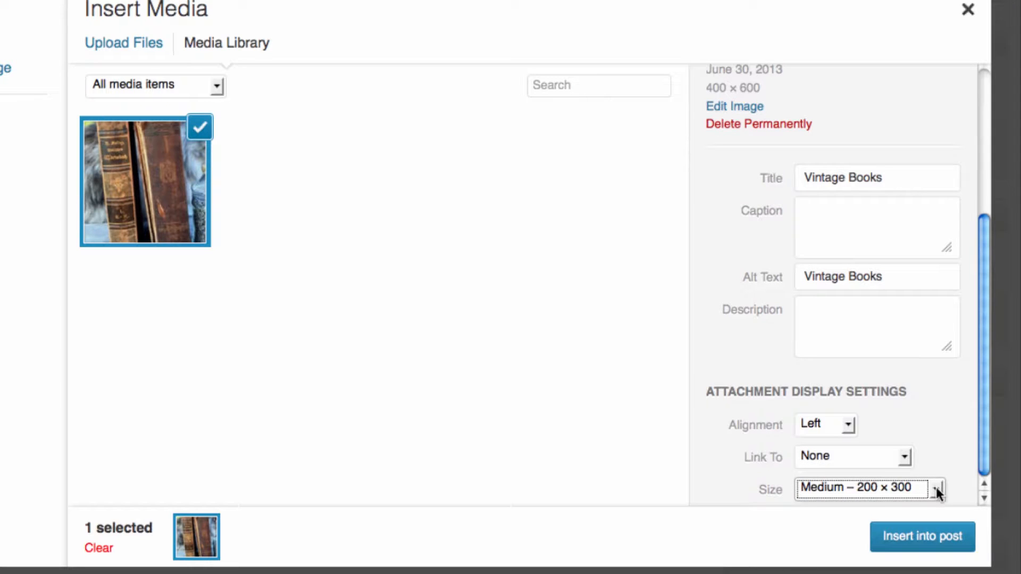
left_click(936, 487)
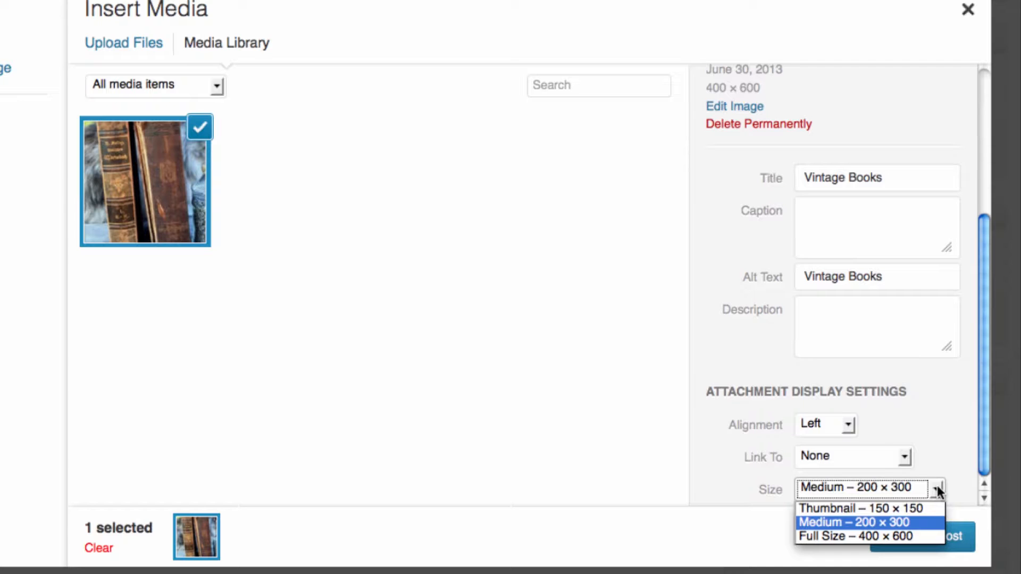
left_click(841, 522)
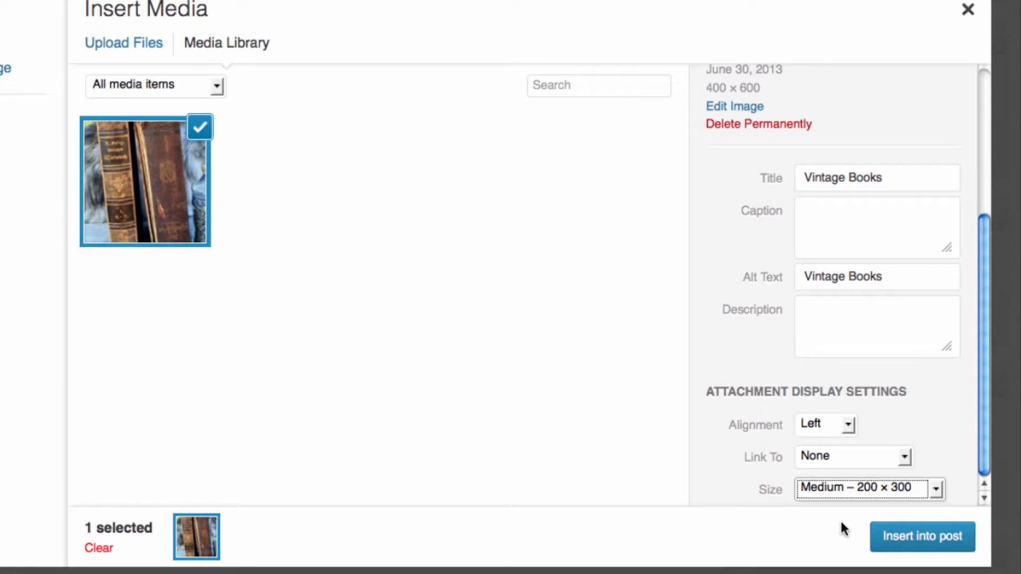
- Insert the Vintage Books image into the post and check that the text wraps beside it
left_click(918, 538)
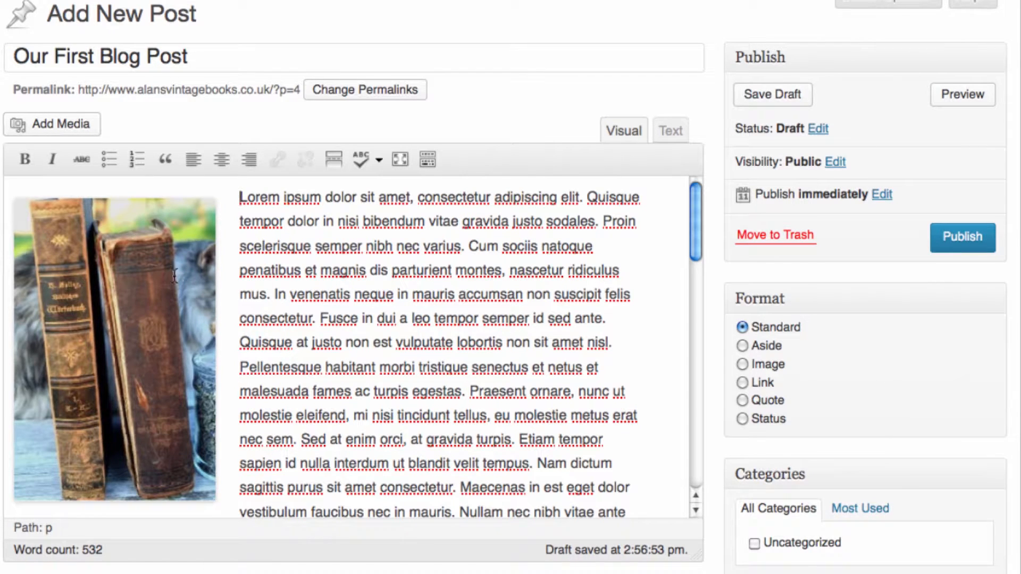
scroll(267, 236, "down", 3)
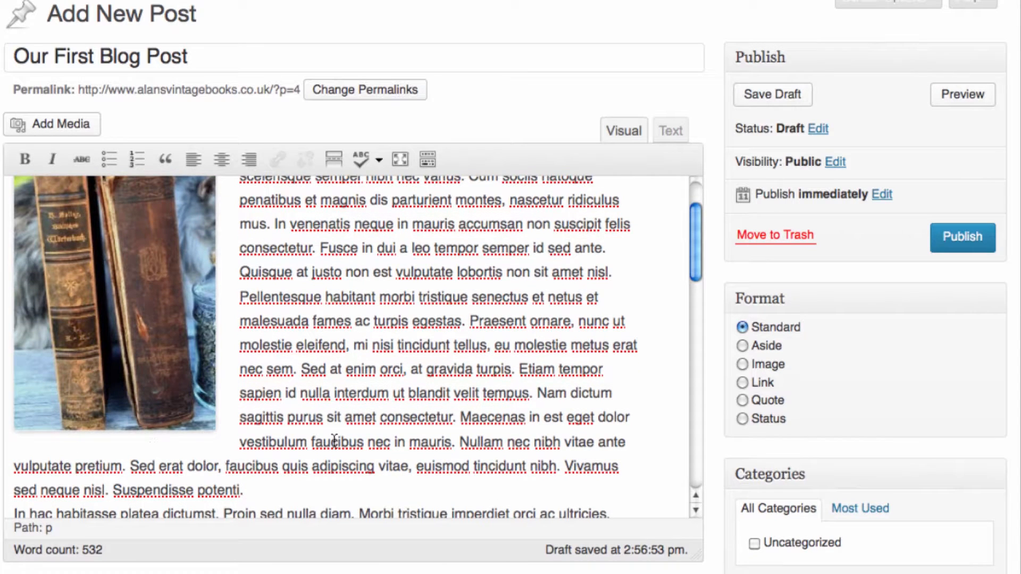
scroll(335, 442, "up", 3)
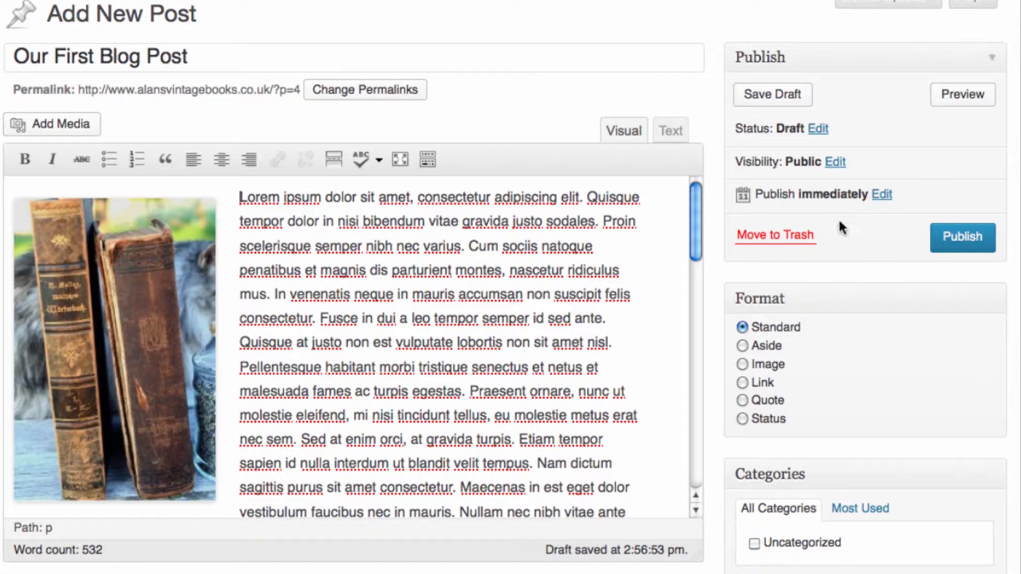
left_click(955, 98)
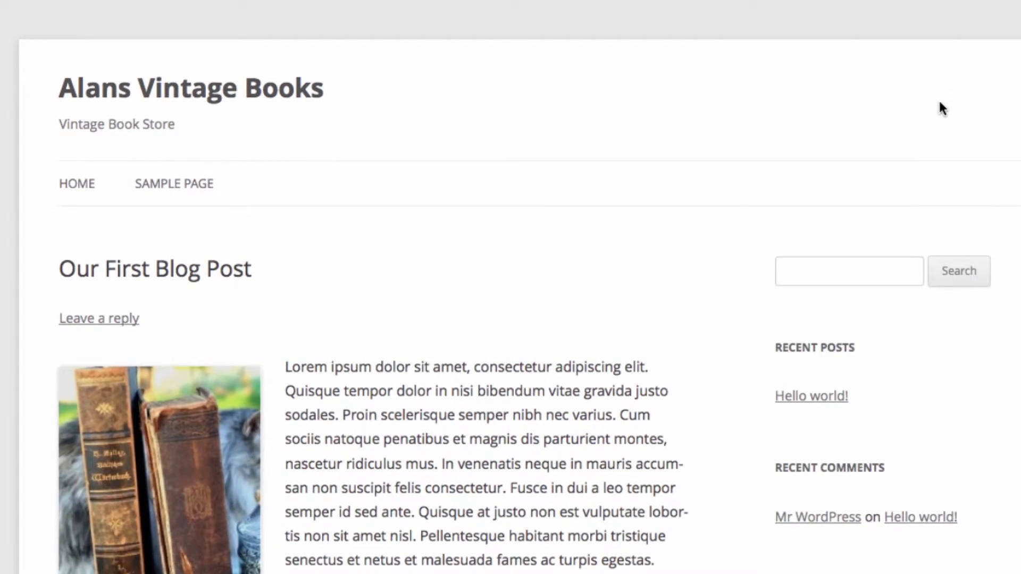
scroll(940, 107, "down", 10)
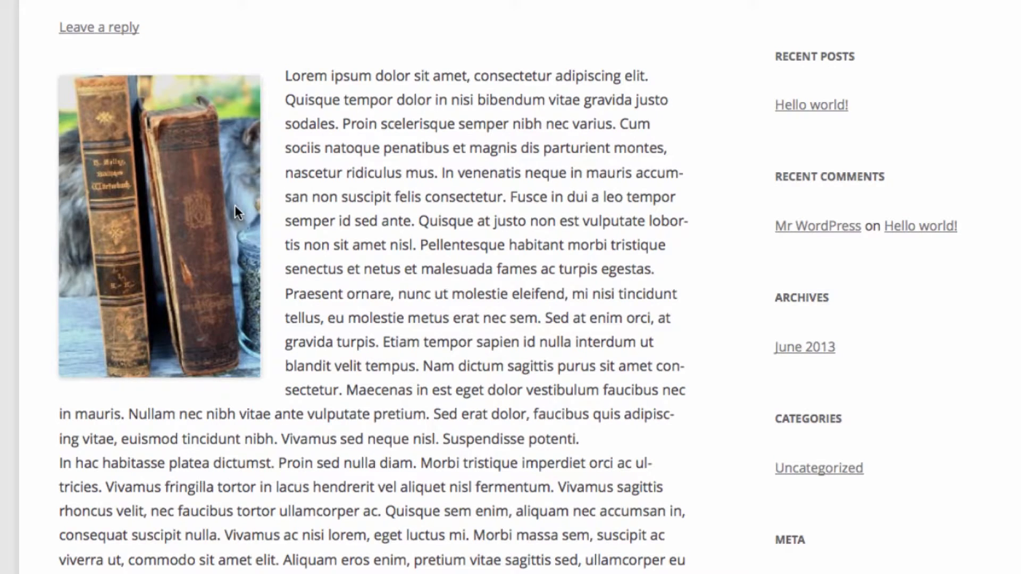
scroll(510, 287, "up", 5)
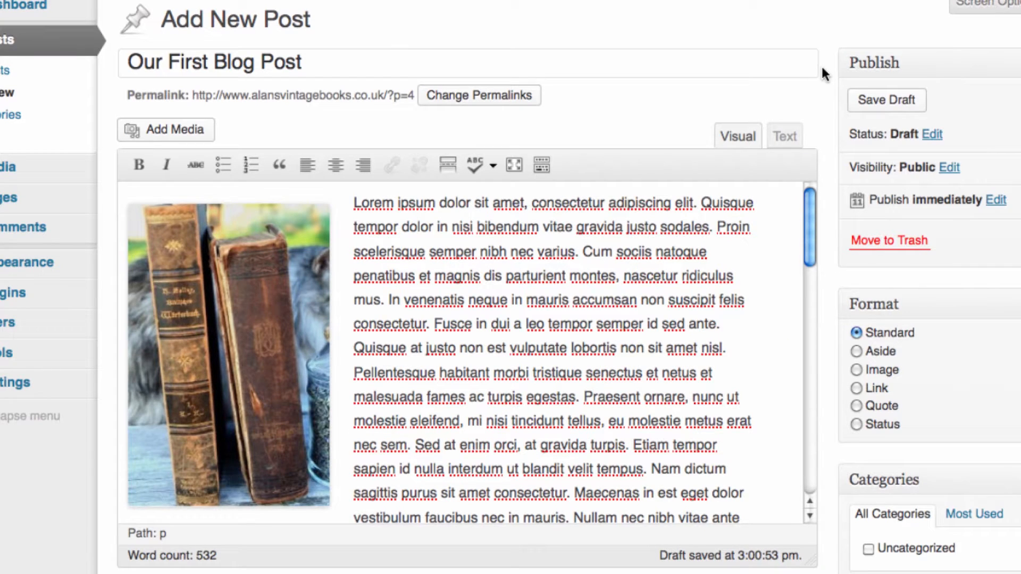
- Save the post as a draft and collapse the Format box
left_click(891, 101)
scroll(831, 95, "down", 5)
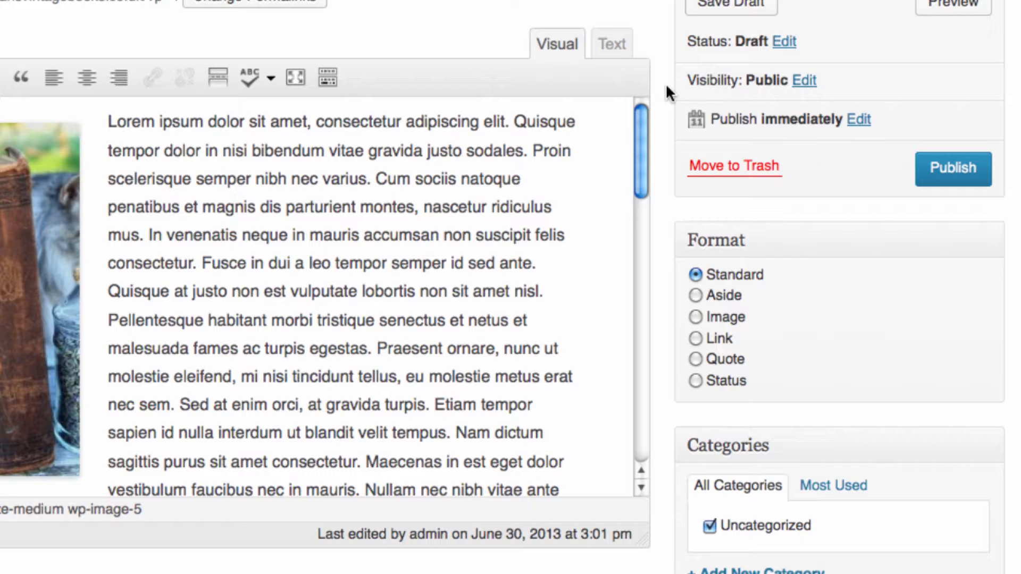
scroll(666, 84, "down", 2)
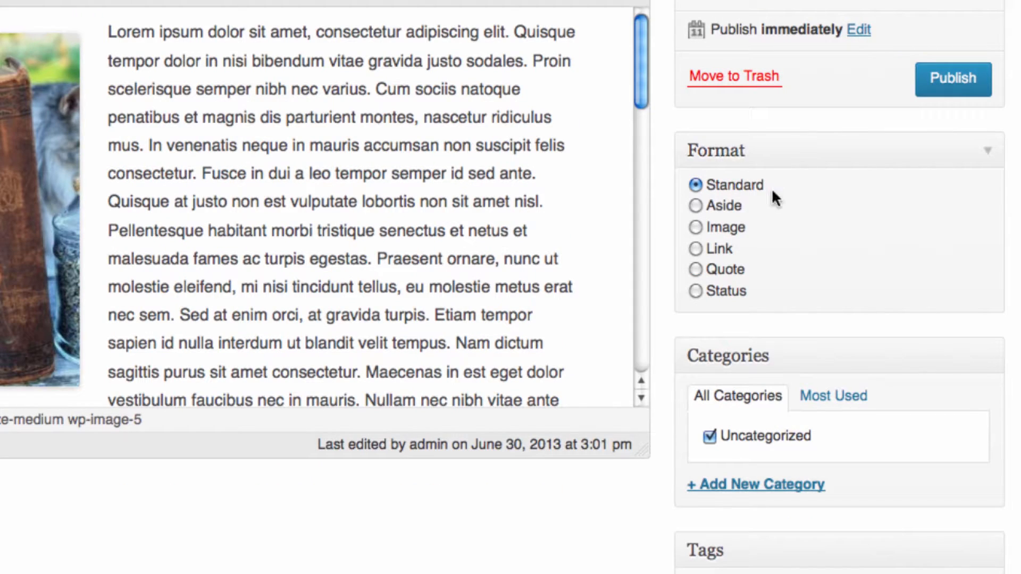
left_click(988, 152)
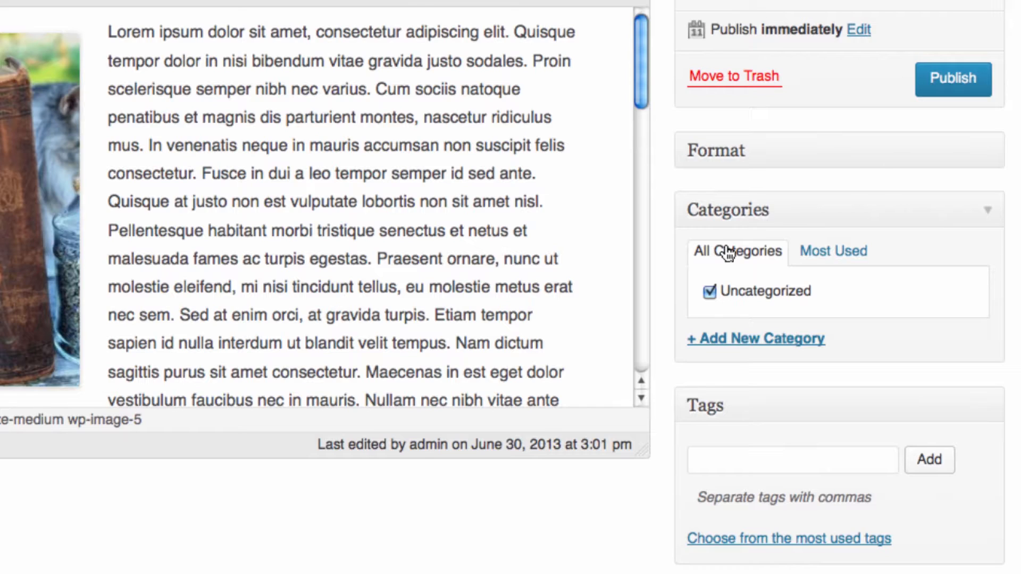
- Add a new top-level Vintage Books category and uncheck Uncategorized
left_click(746, 348)
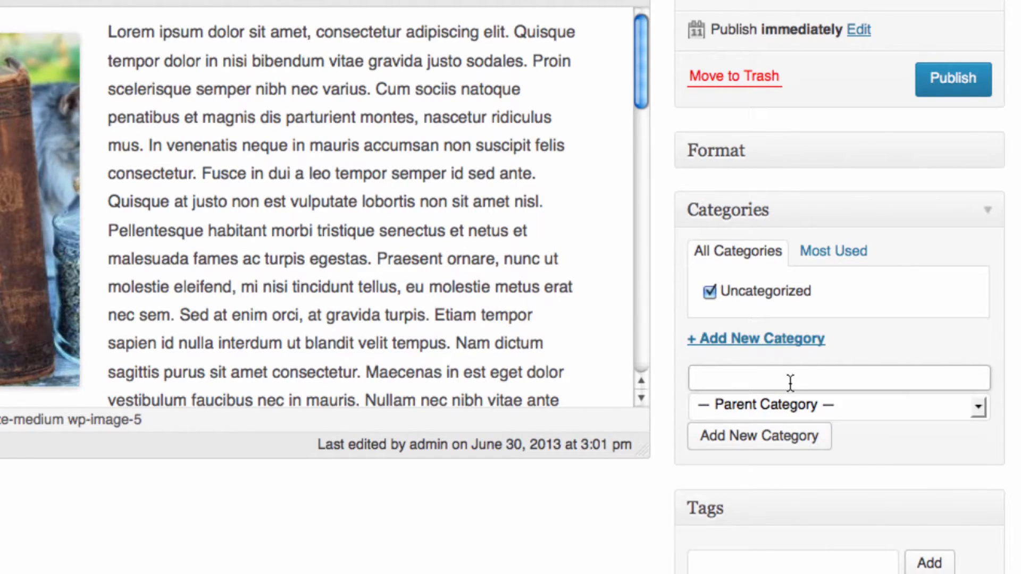
type("Vintage Books")
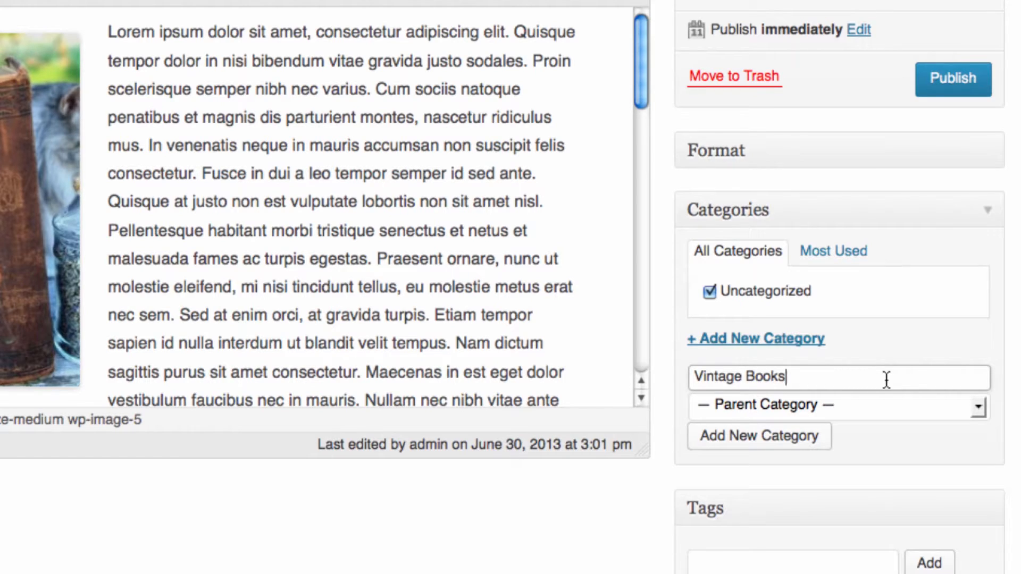
left_click(978, 406)
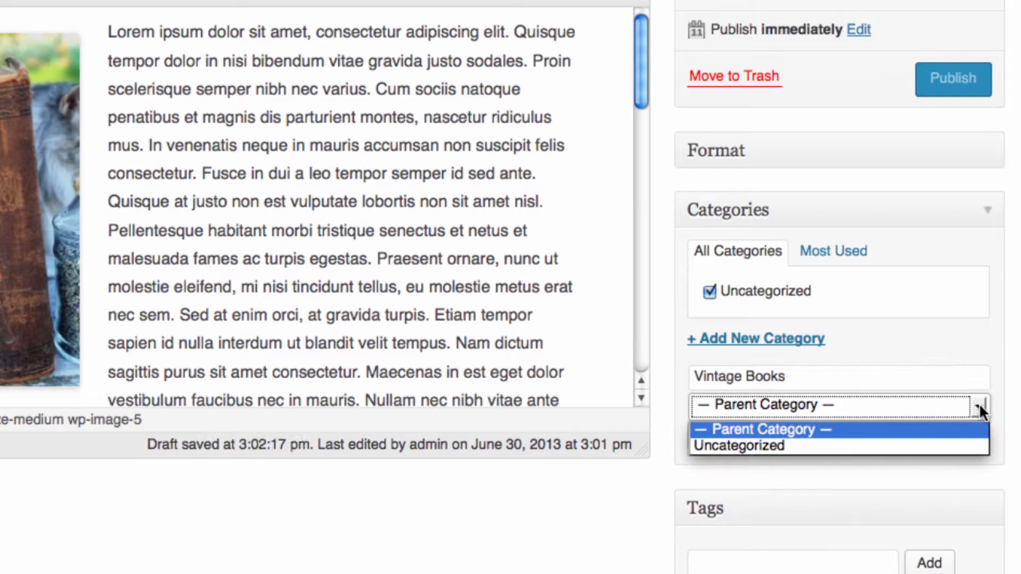
left_click(1008, 408)
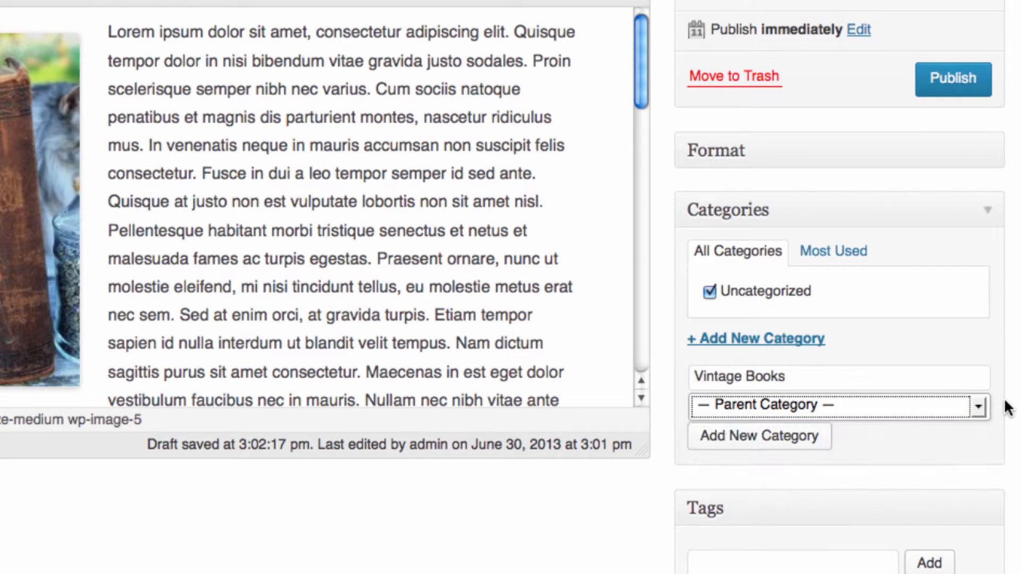
left_click(764, 446)
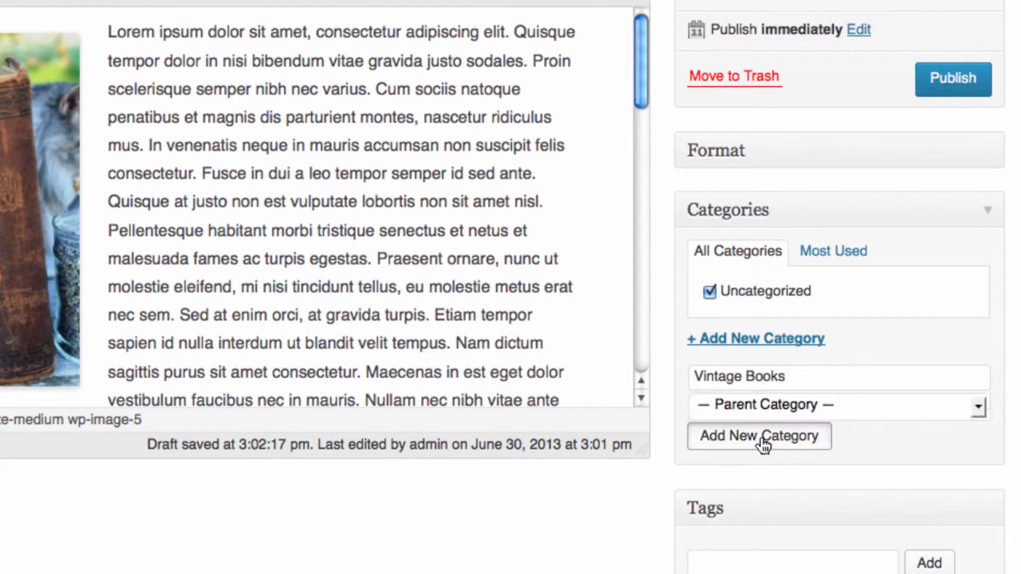
left_click(760, 435)
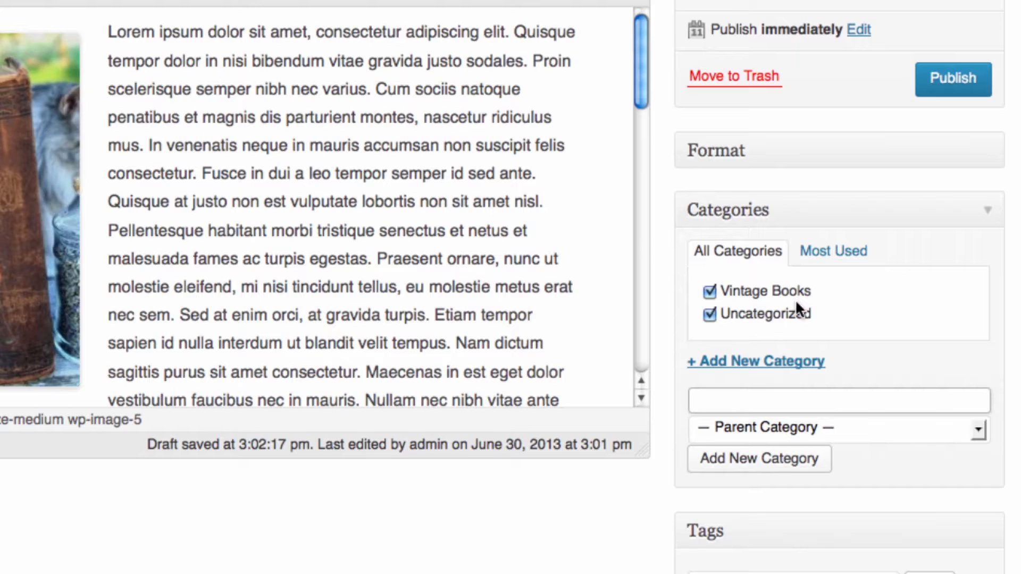
left_click(710, 316)
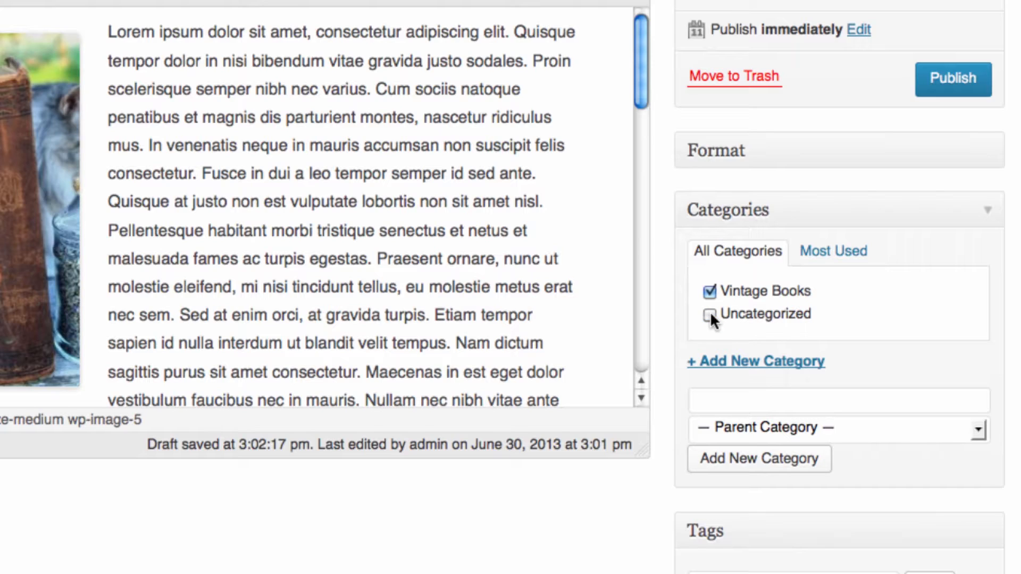
scroll(917, 341, "down", 5)
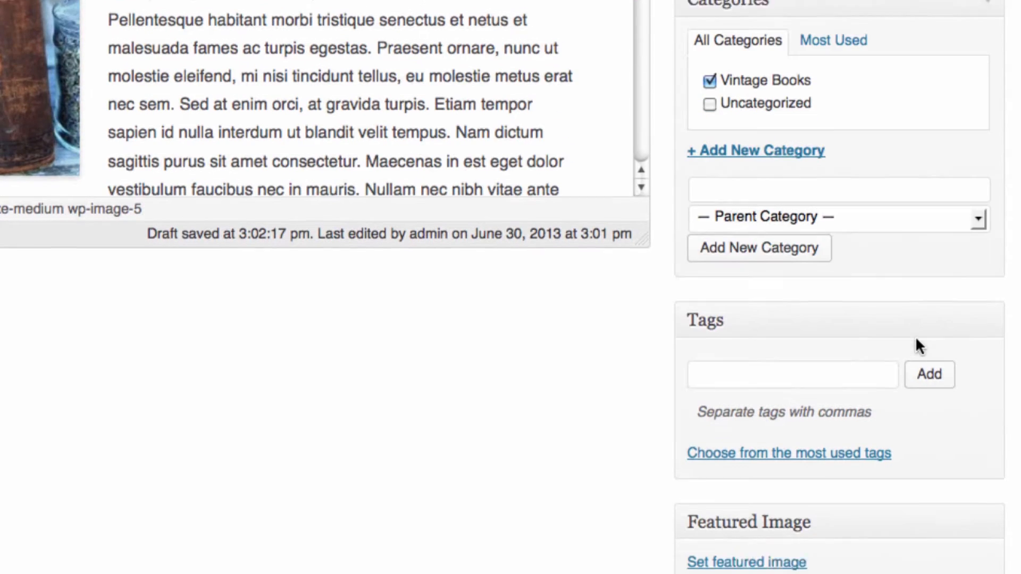
- Add the tags Vintage, Books, Old and Used to the post
left_click(807, 365)
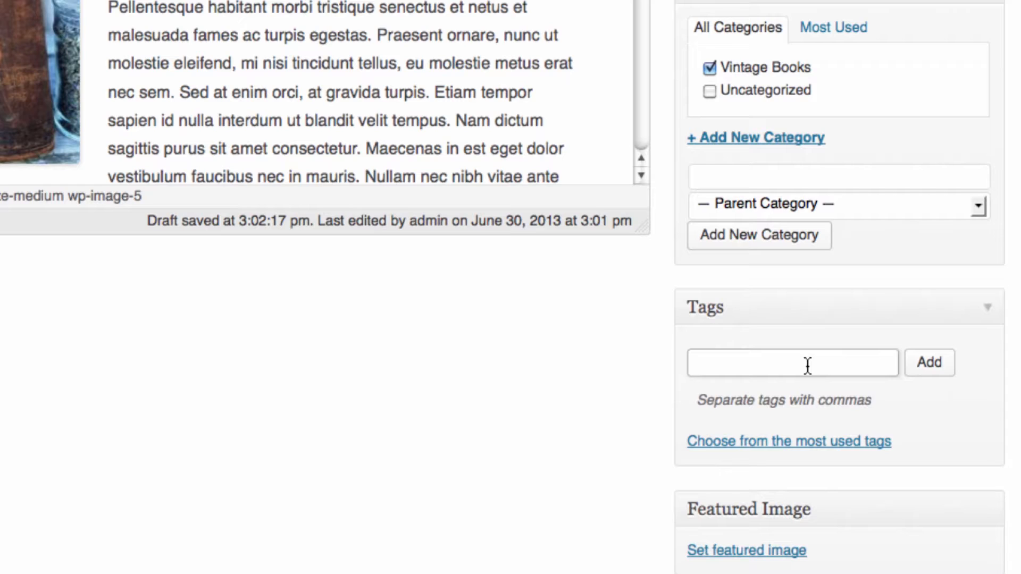
left_click(807, 366)
type("Vintage, Books")
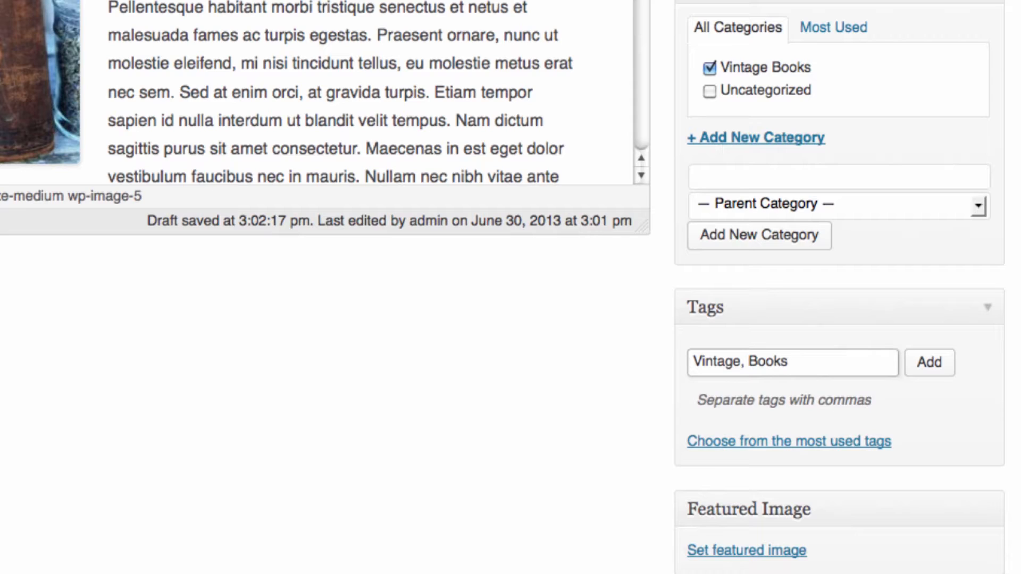
type(", Old, Used")
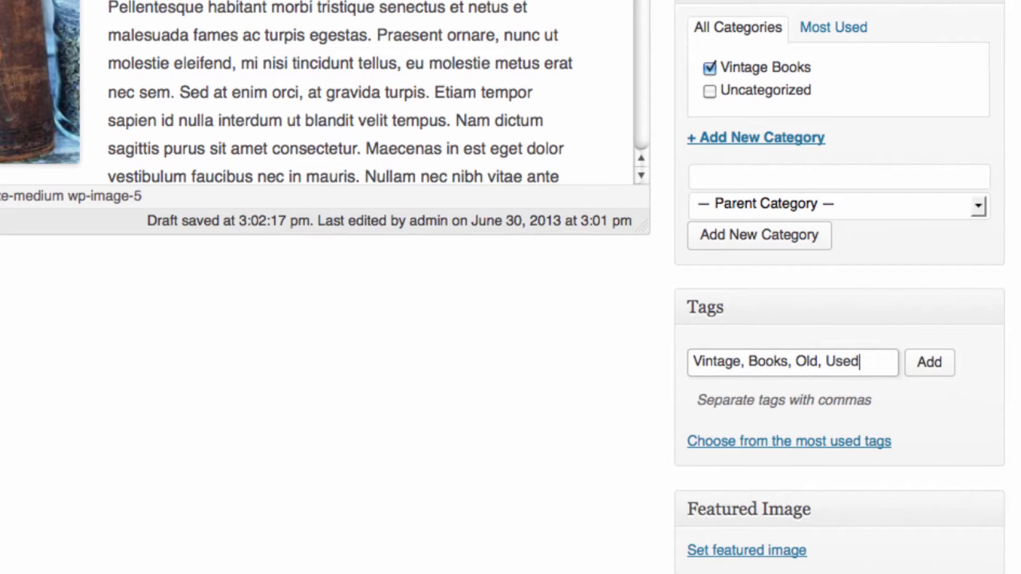
left_click(940, 373)
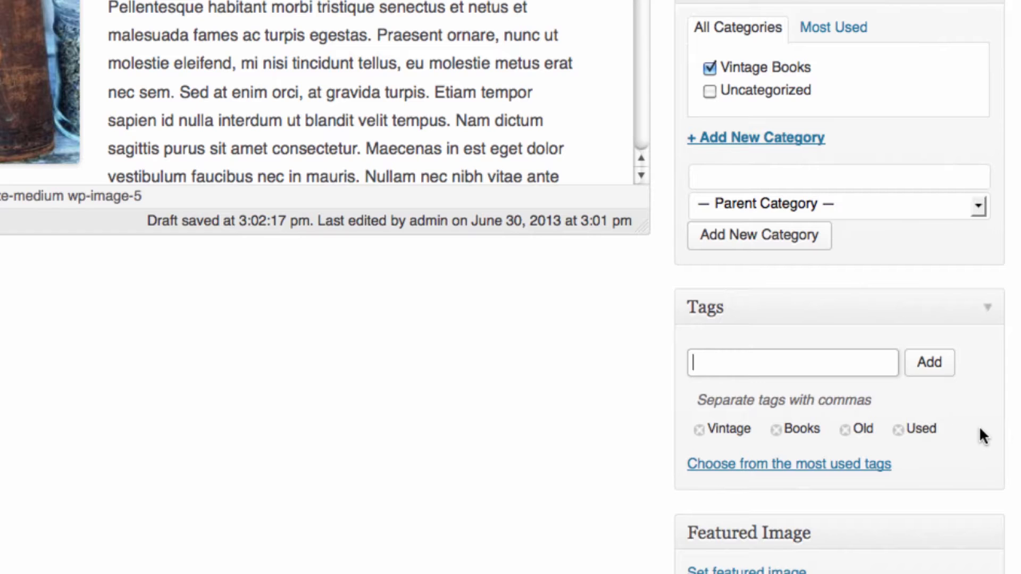
scroll(982, 435, "down", 2)
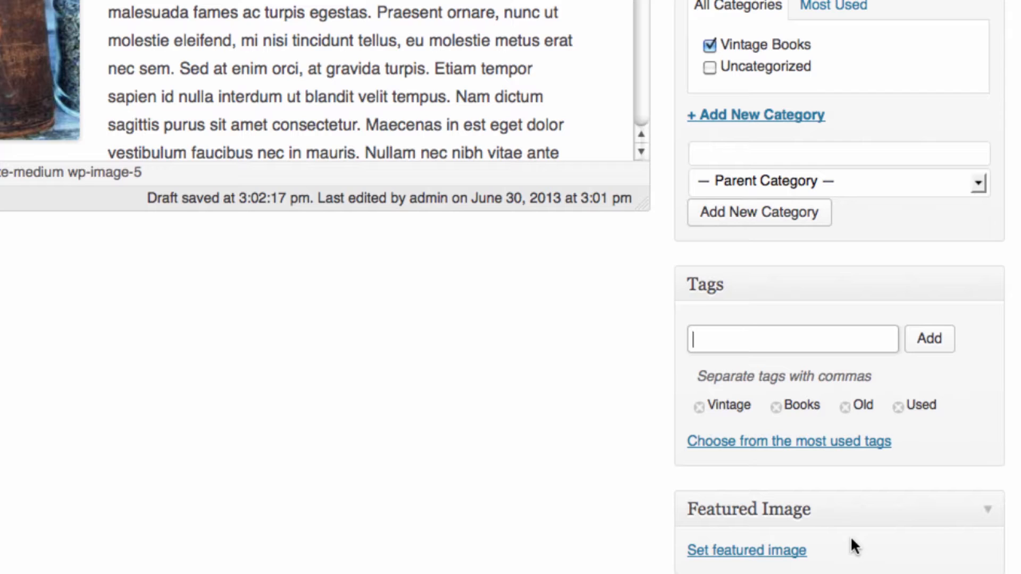
left_click(715, 552)
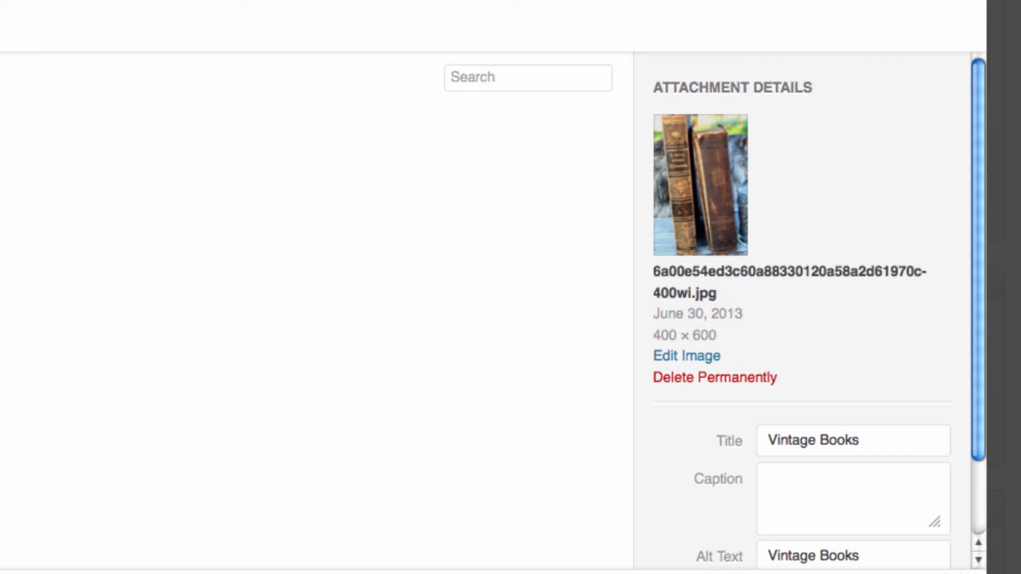
left_click(906, 573)
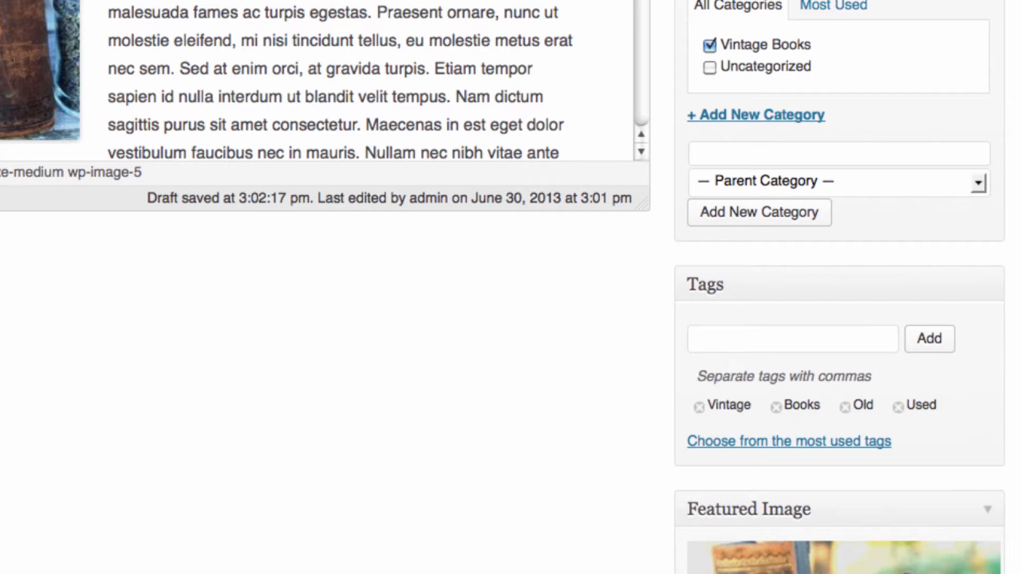
scroll(589, 422, "down", 5)
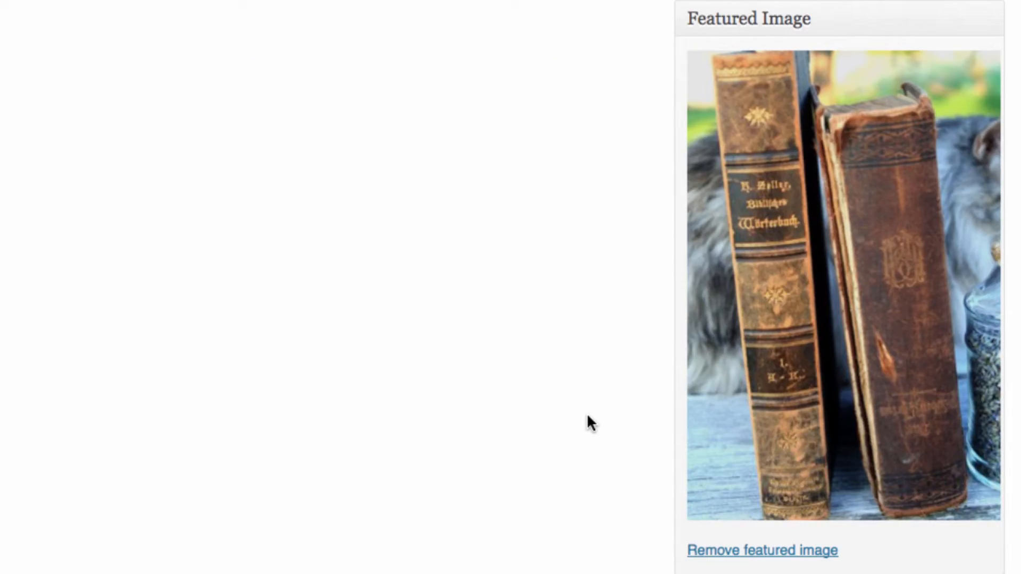
scroll(588, 418, "up", 12)
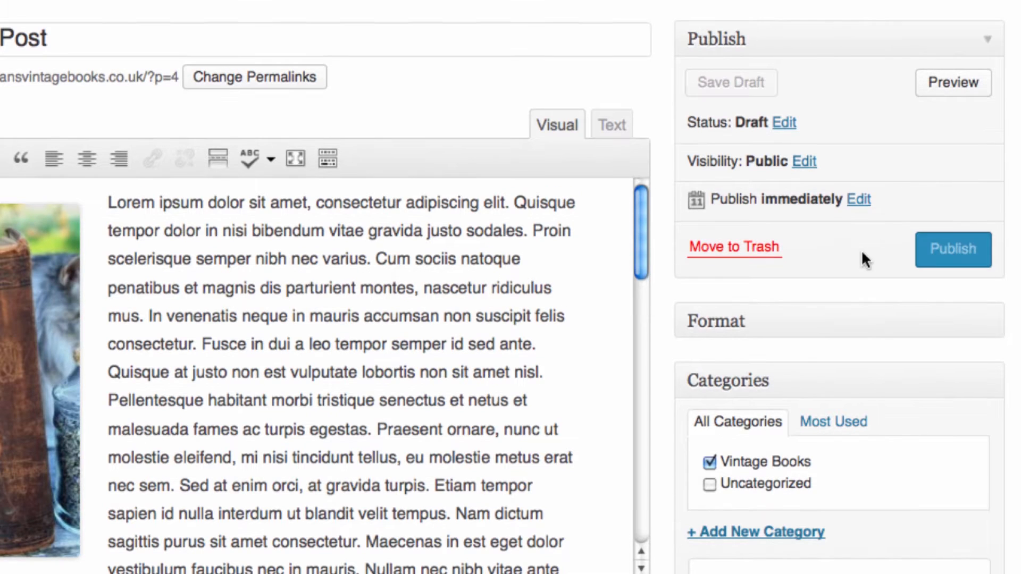
- Publish the post immediately, leaving the publish date unchanged
left_click(858, 200)
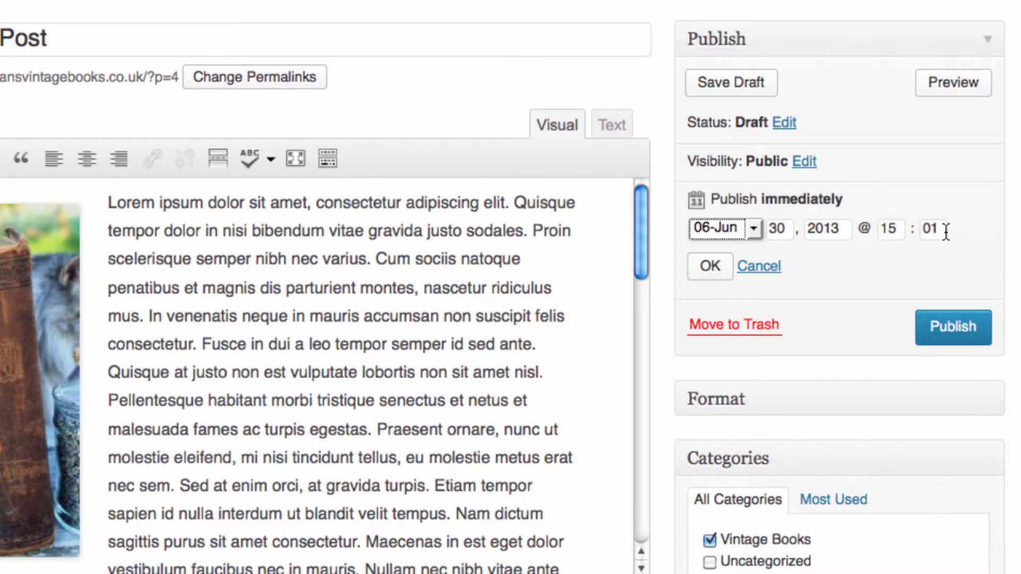
key("Return")
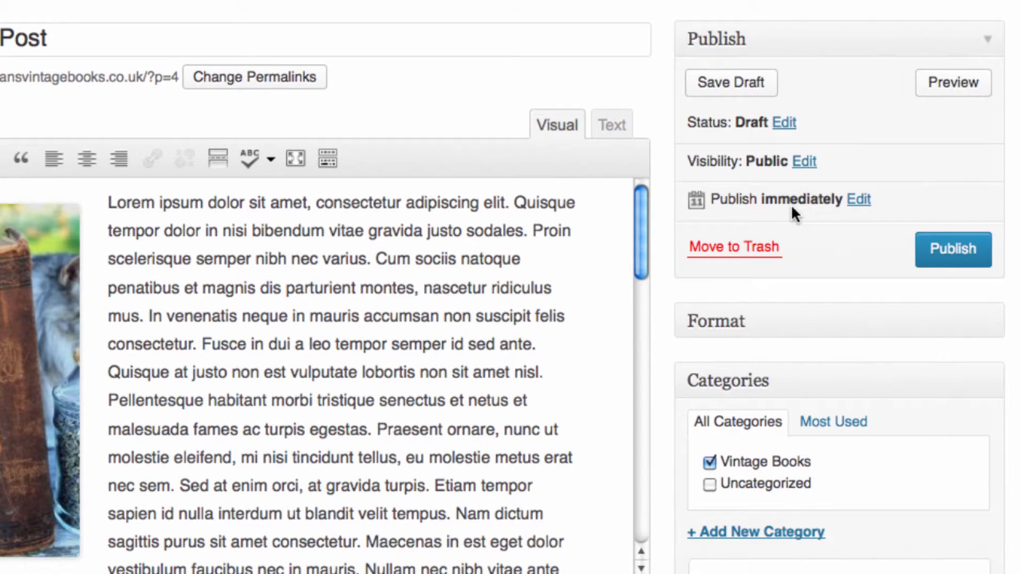
left_click(949, 251)
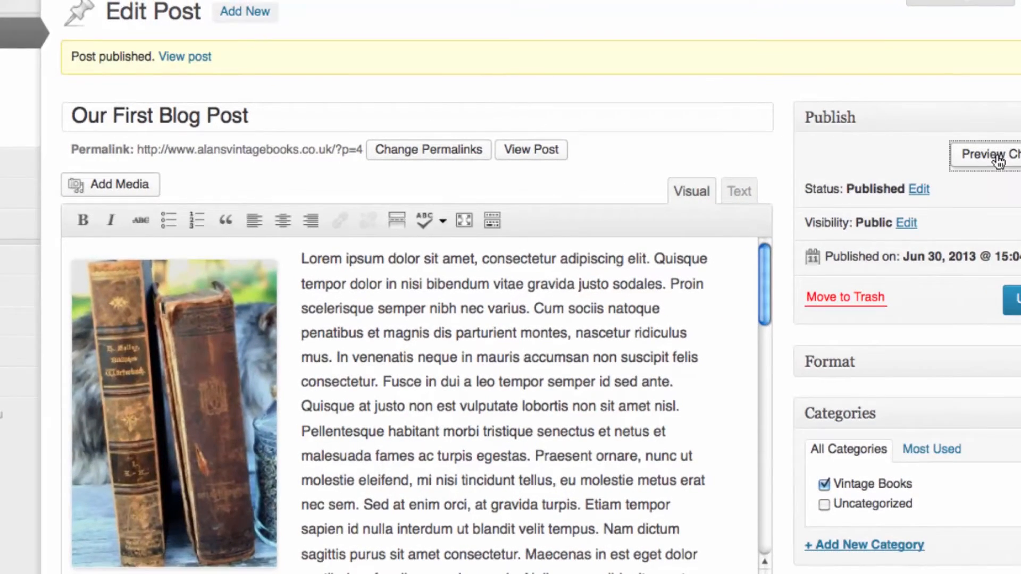
left_click(906, 165)
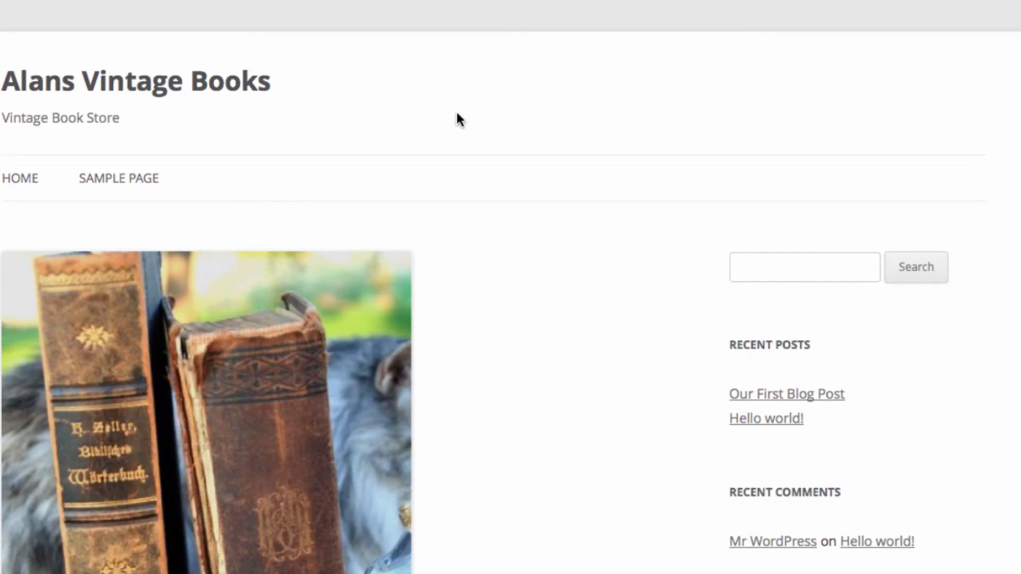
scroll(456, 115, "down", 8)
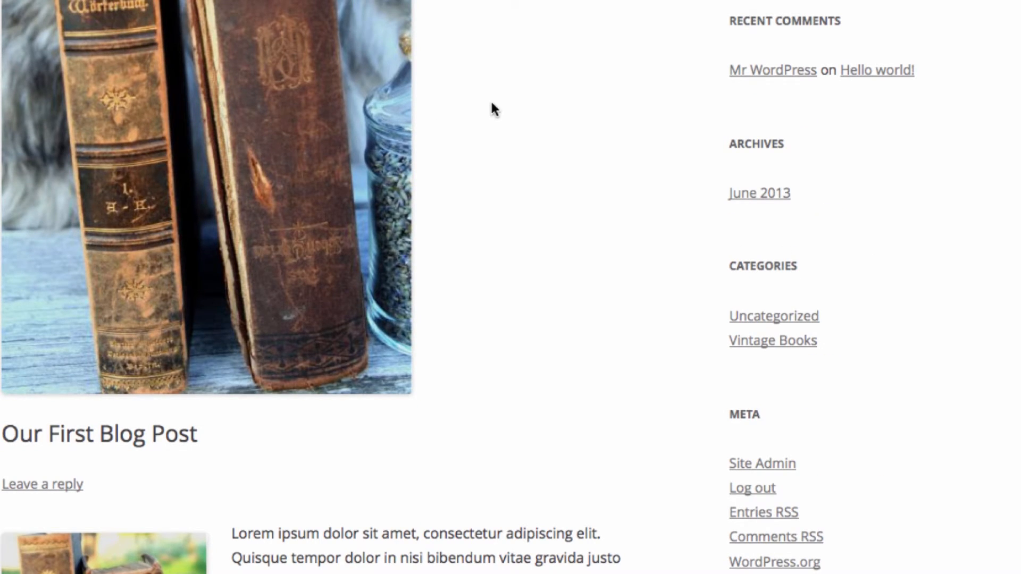
scroll(411, 149, "down", 5)
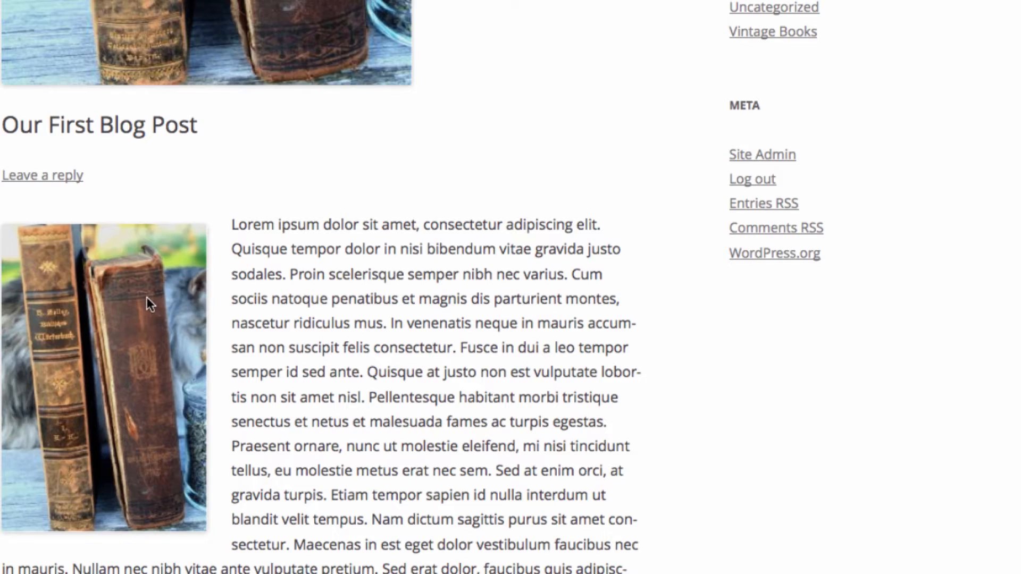
scroll(146, 297, "down", 15)
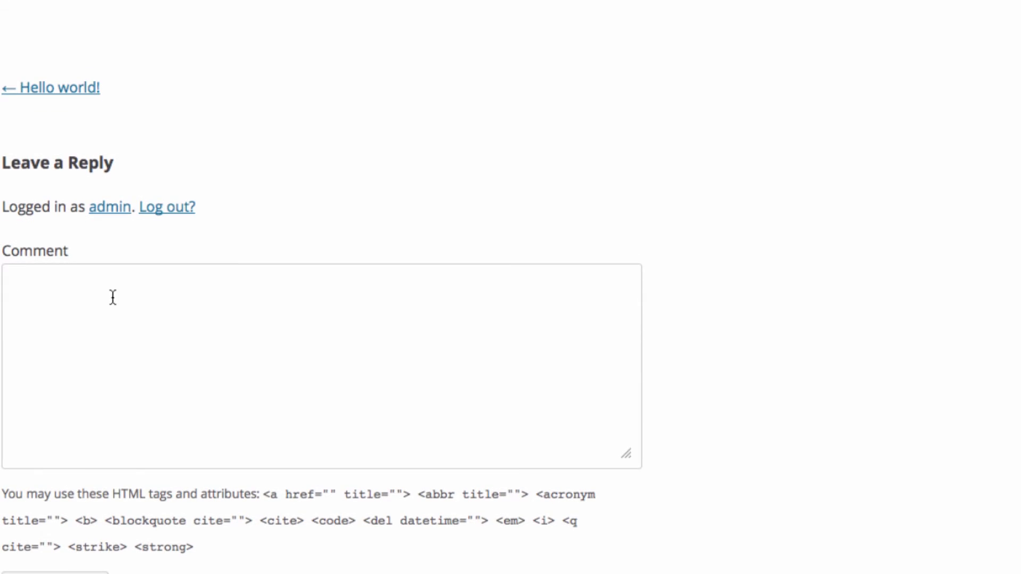
scroll(314, 317, "up", 20)
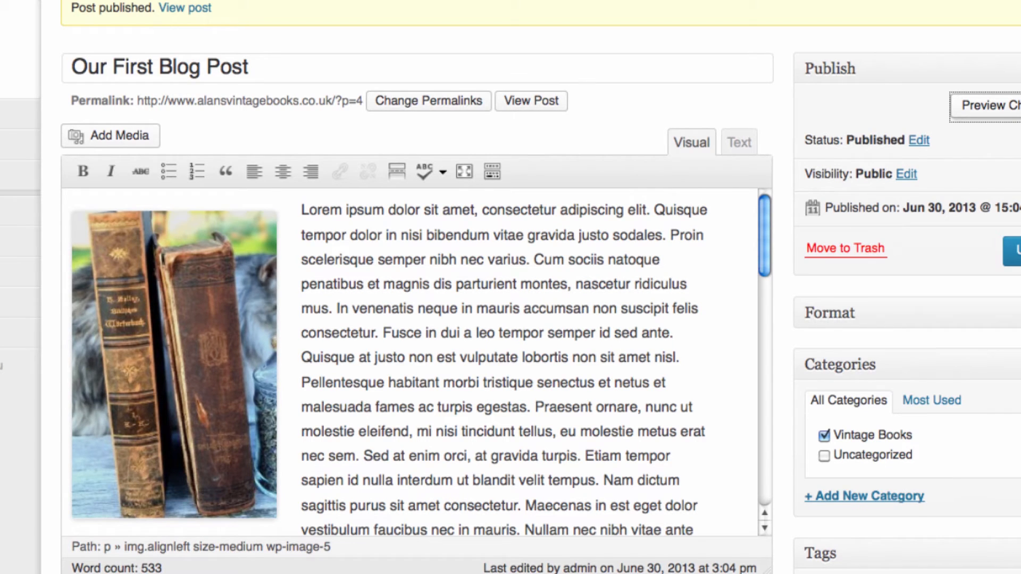
scroll(891, 560, "down", 20)
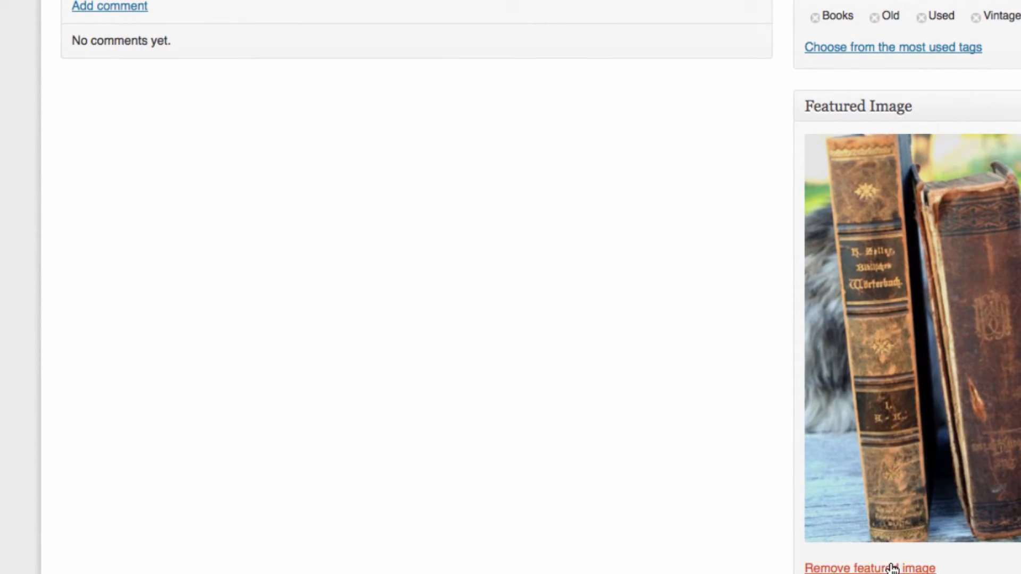
- Remove the book photo as featured image and preview the post without it
left_click(893, 568)
scroll(893, 568, "up", 10)
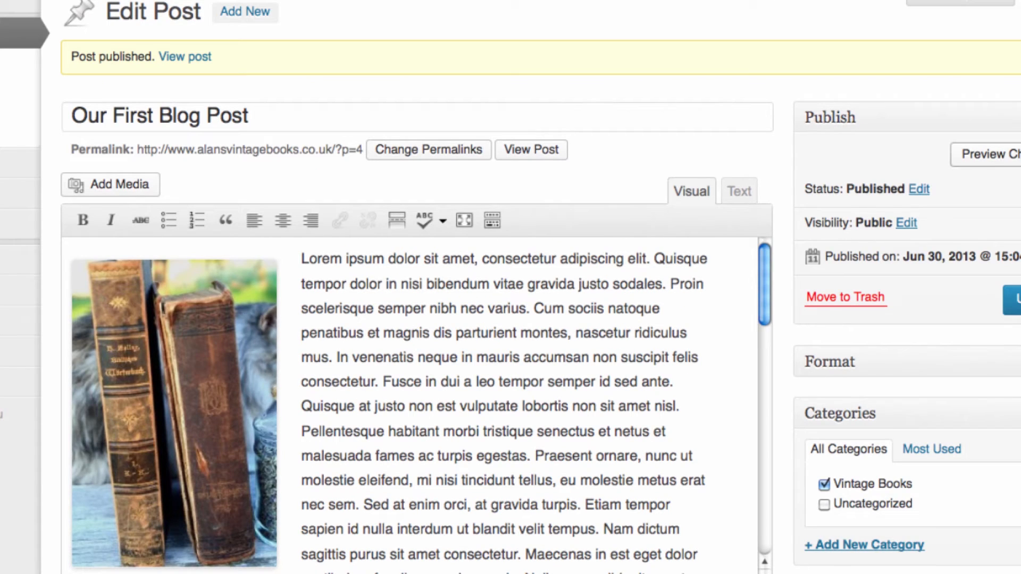
left_click(1014, 155)
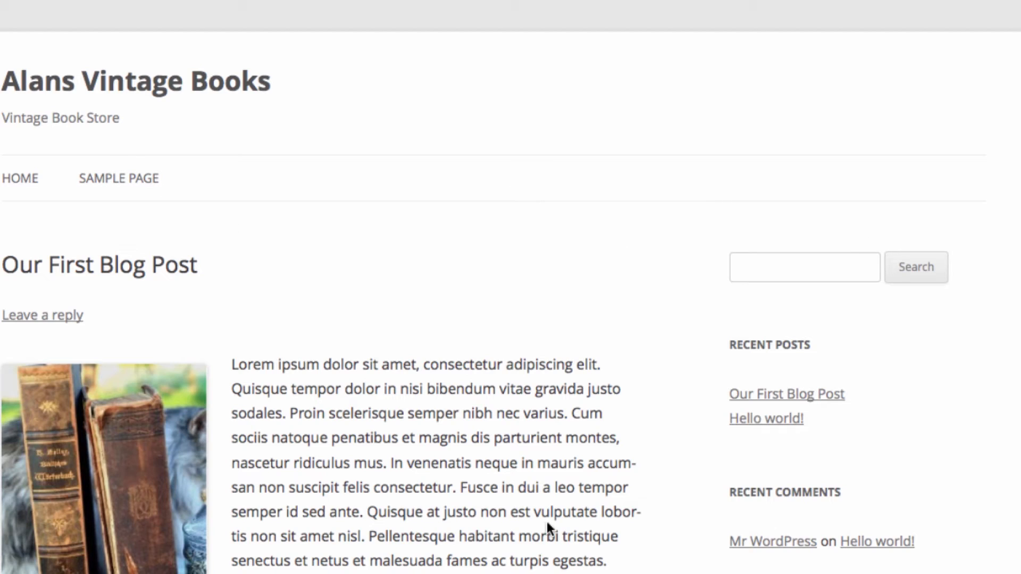
scroll(900, 400, "down", 12)
scroll(900, 399, "up", 12)
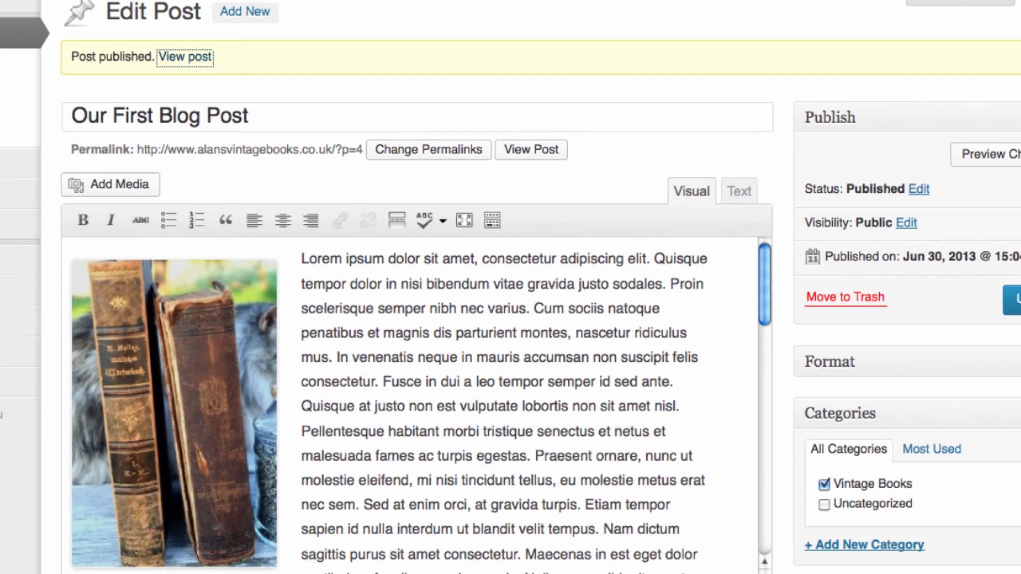
- Update the published post and view it on the live site's home page
left_click(1015, 301)
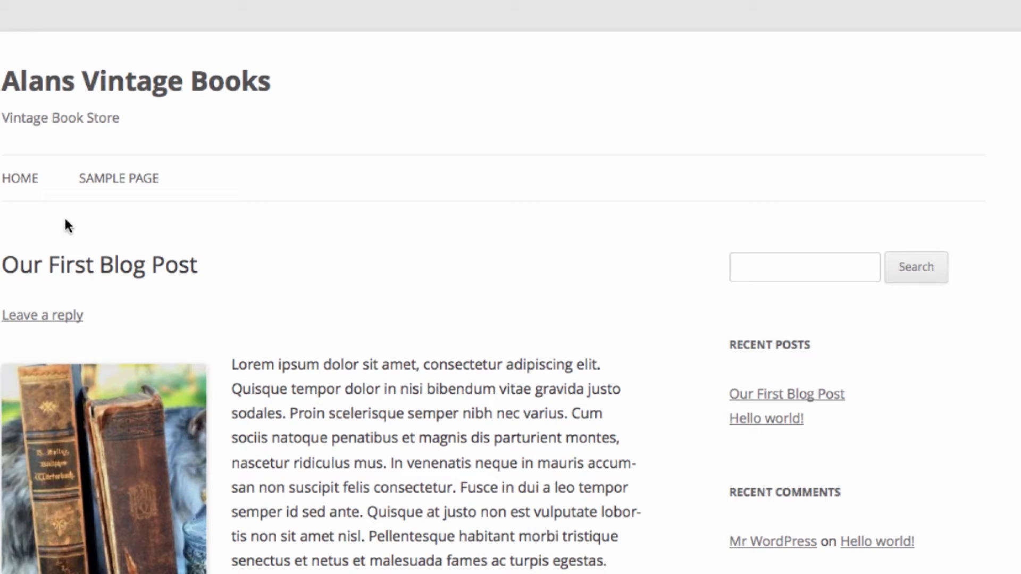
scroll(416, 149, "down", 5)
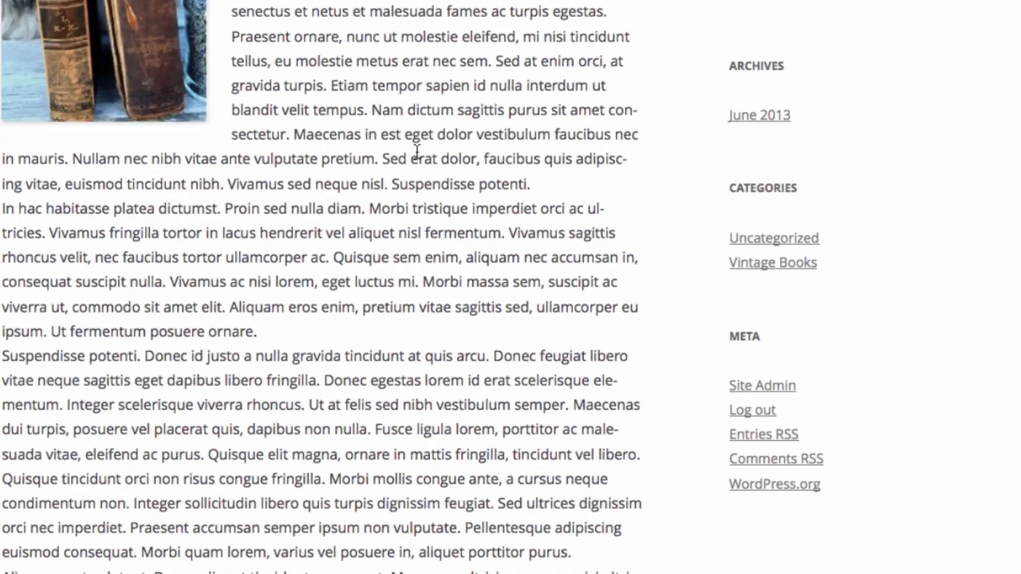
scroll(417, 152, "down", 5)
scroll(417, 152, "up", 20)
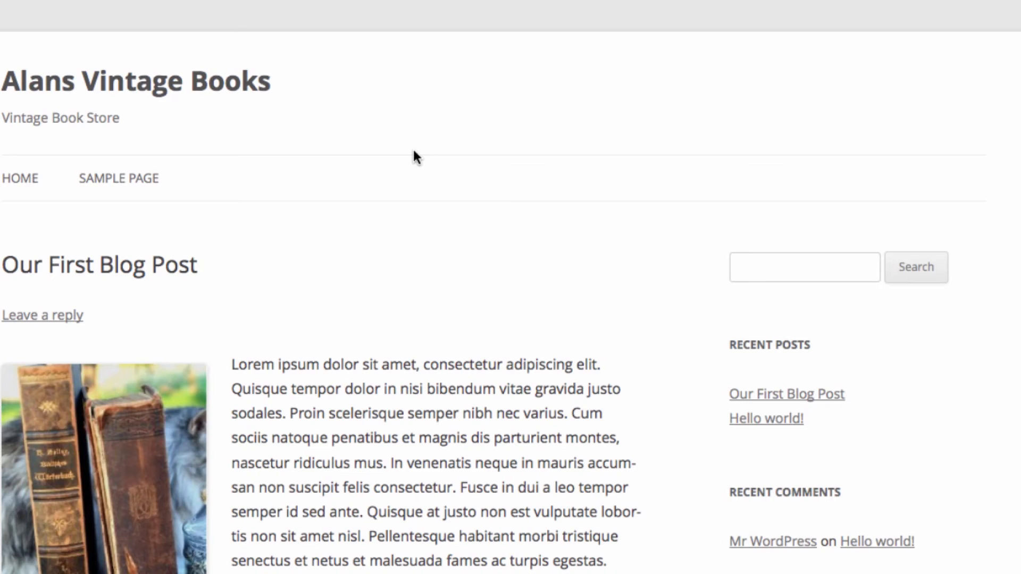
scroll(250, 135, "down", 5)
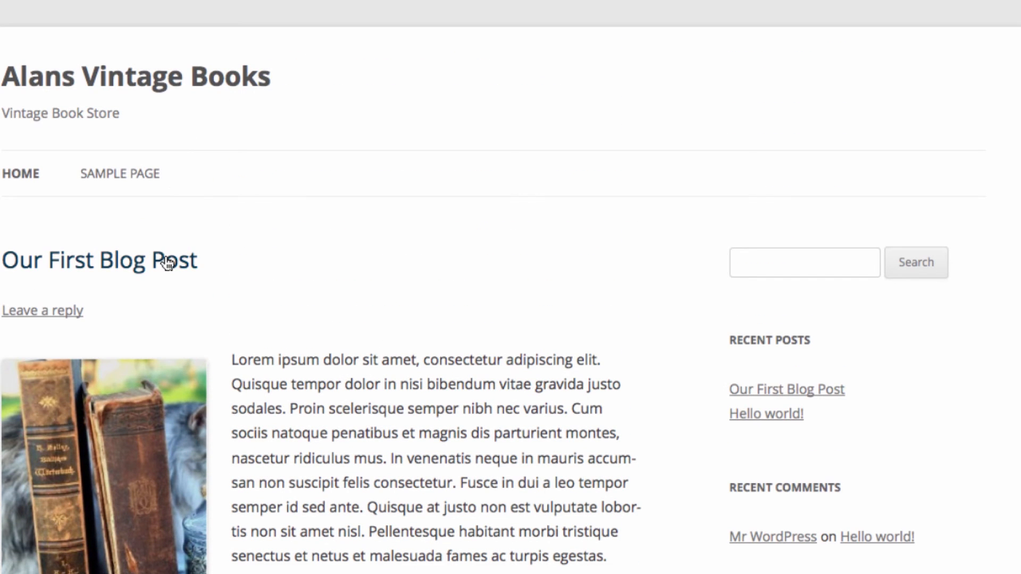
- Open the single post page for 'Our First Blog Post' and look over it
left_click(168, 262)
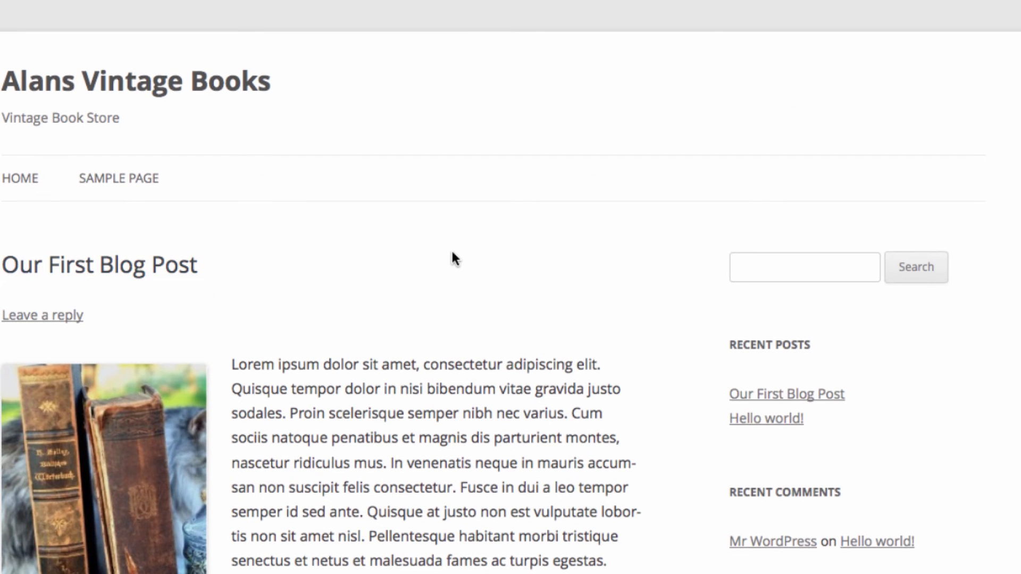
scroll(453, 251, "down", 15)
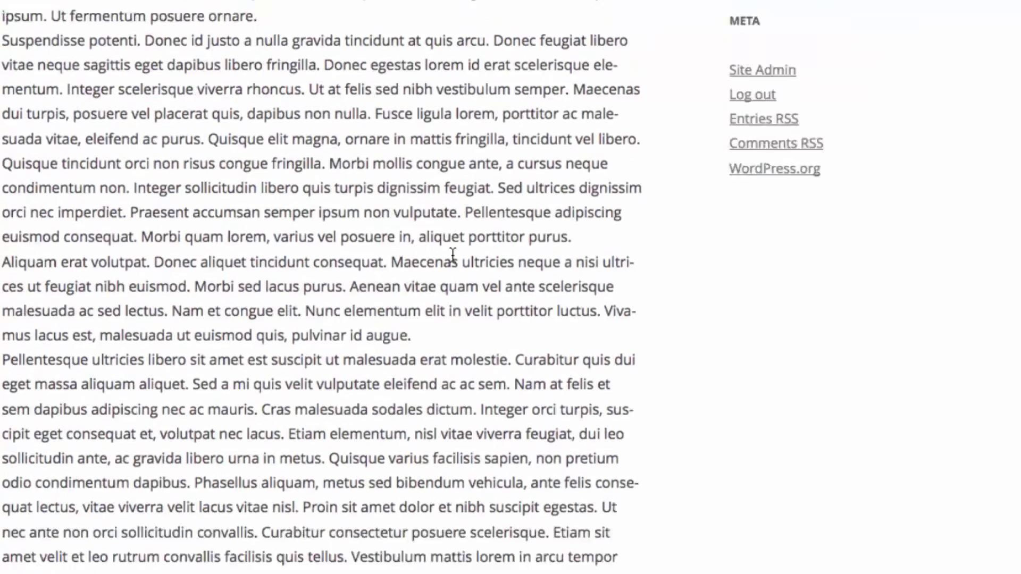
scroll(452, 254, "up", 15)
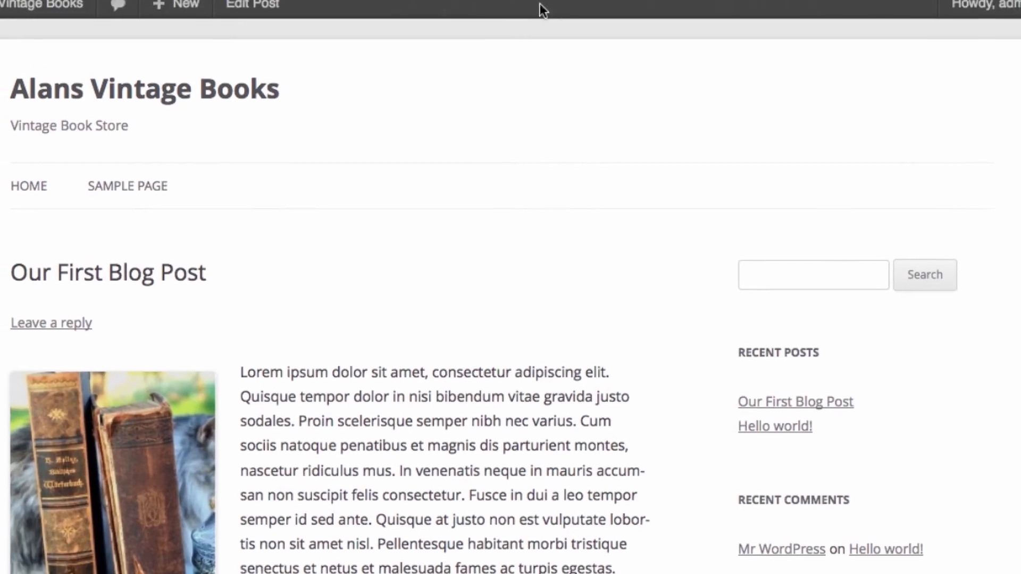
- Log out of the admin account and return to the Alans Vintage Books home page
mouse_move(984, 38)
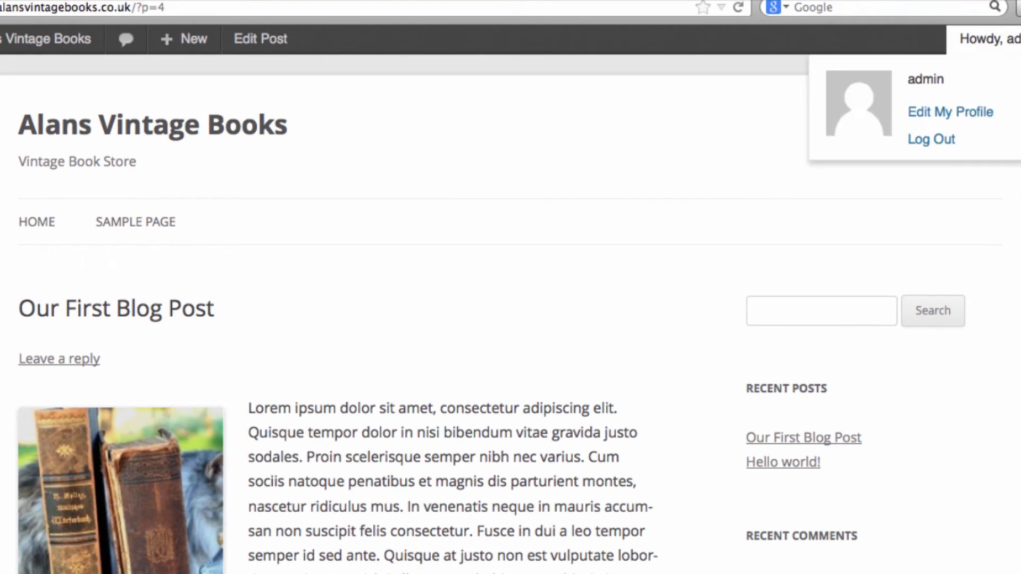
left_click(955, 140)
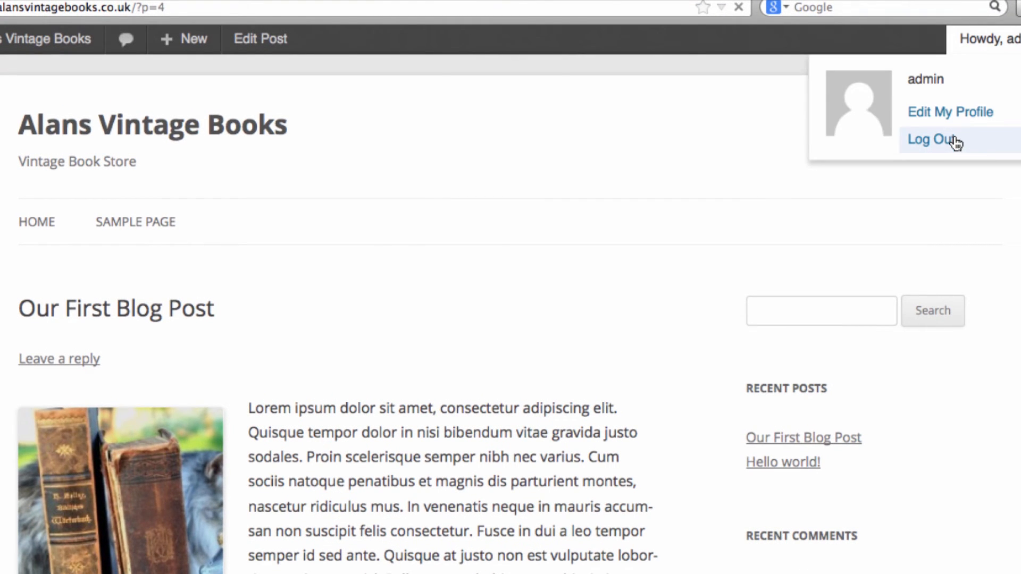
left_click(470, 570)
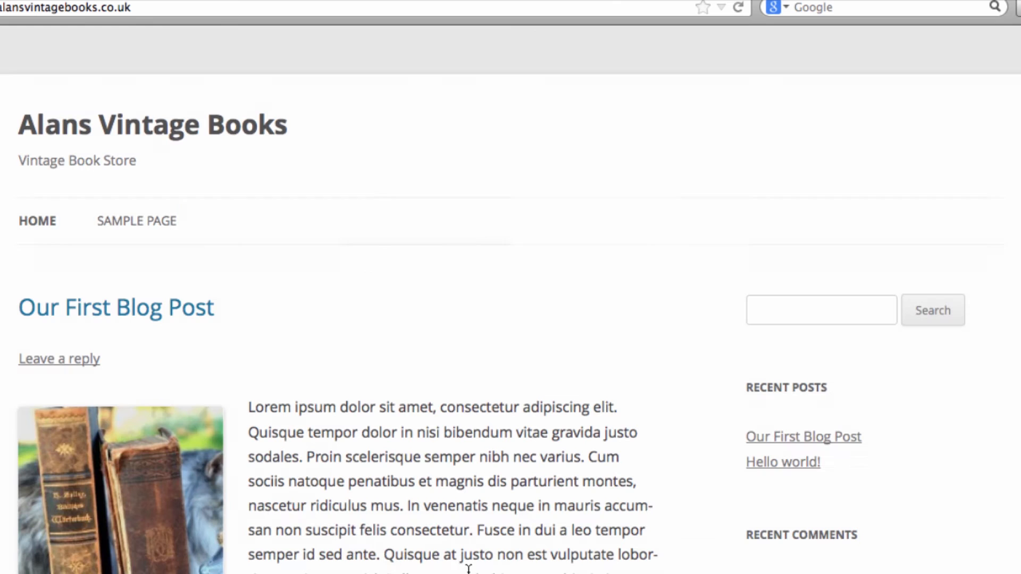